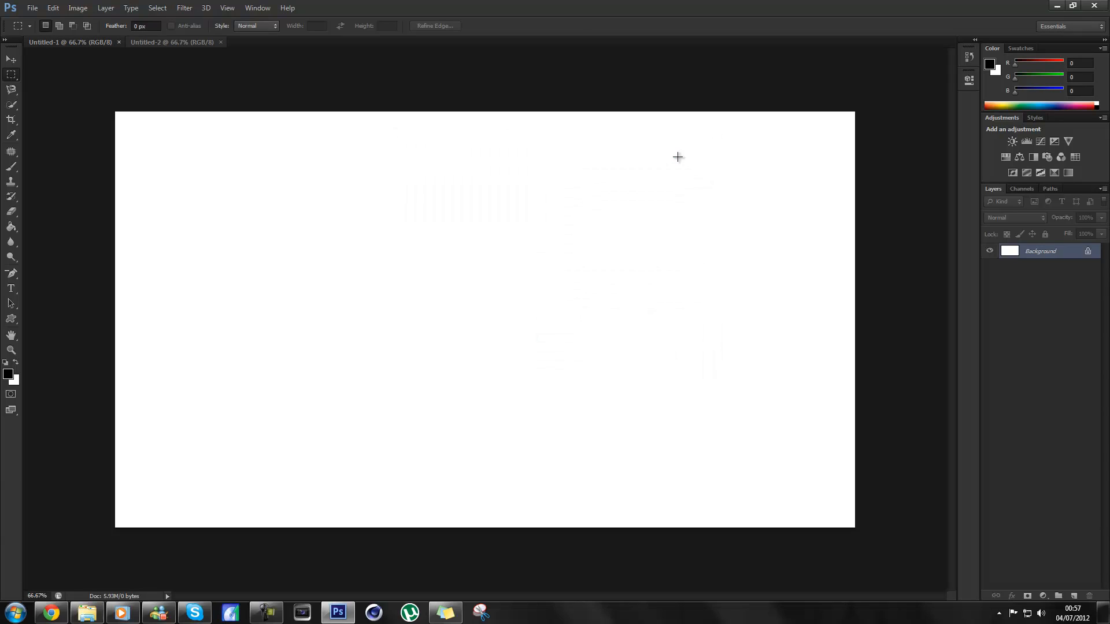
- Close the Untitled-1 document and replace the locked Background layer in Untitled-2 with an unlocked duplicate
{"action": "left_click", "coordinate": [119, 42]}
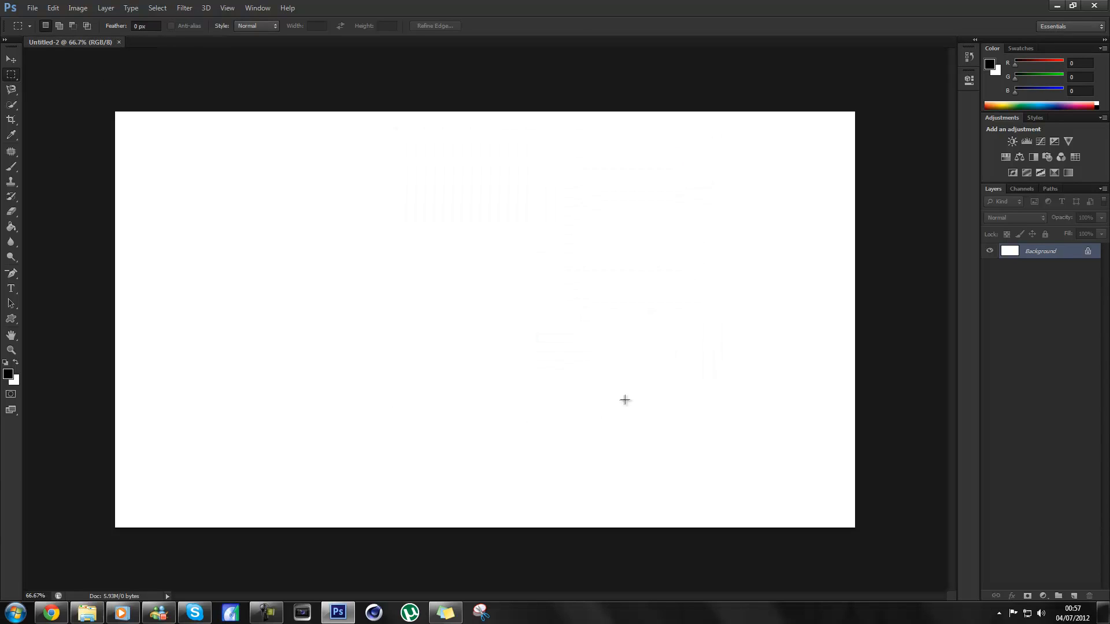
{"action": "right_click", "coordinate": [1059, 248]}
{"action": "left_click", "coordinate": [1037, 415]}
{"action": "left_click_drag", "start_coordinate": [1037, 250], "coordinate": [1072, 597]}
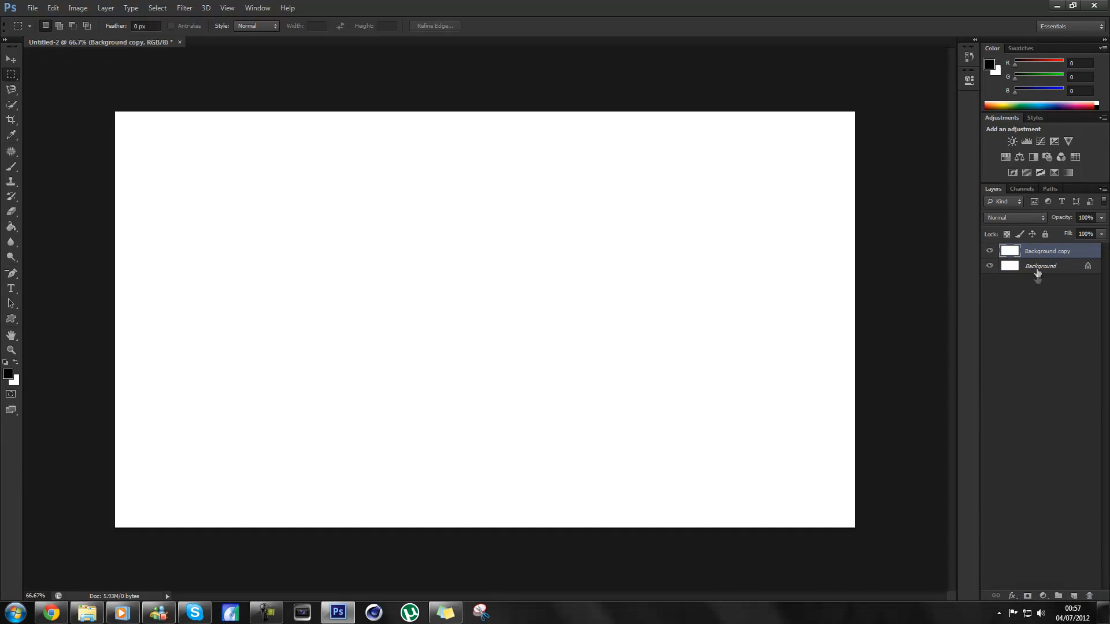
{"action": "key", "text": "Delete"}
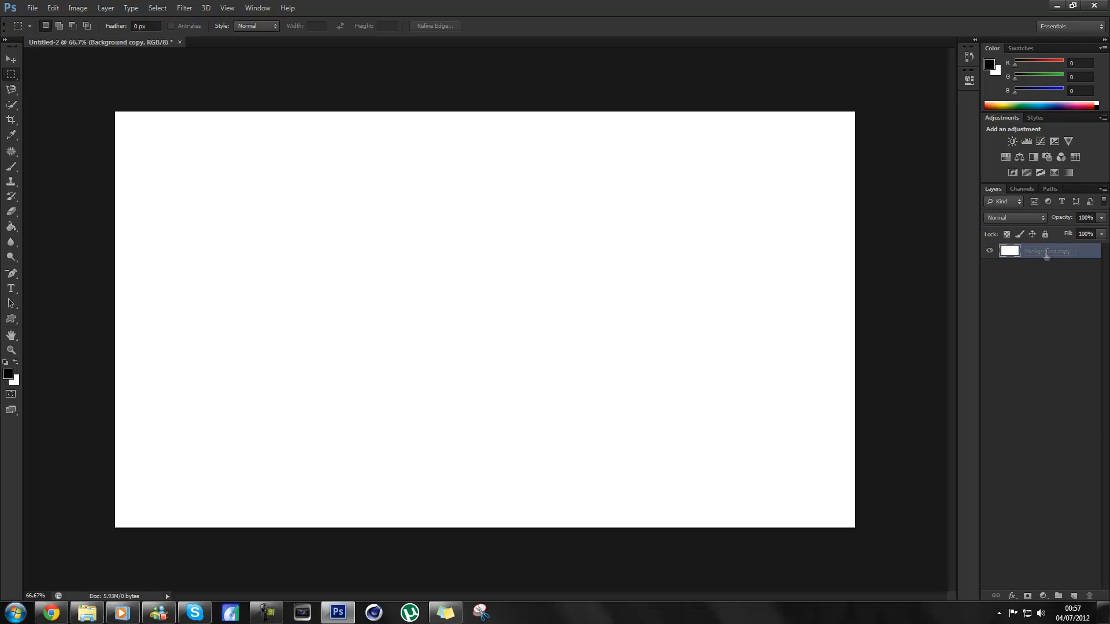
- Add a Gradient Overlay to the Background copy layer and change the gradient's black stop to white
{"action": "double_click", "coordinate": [1086, 257]}
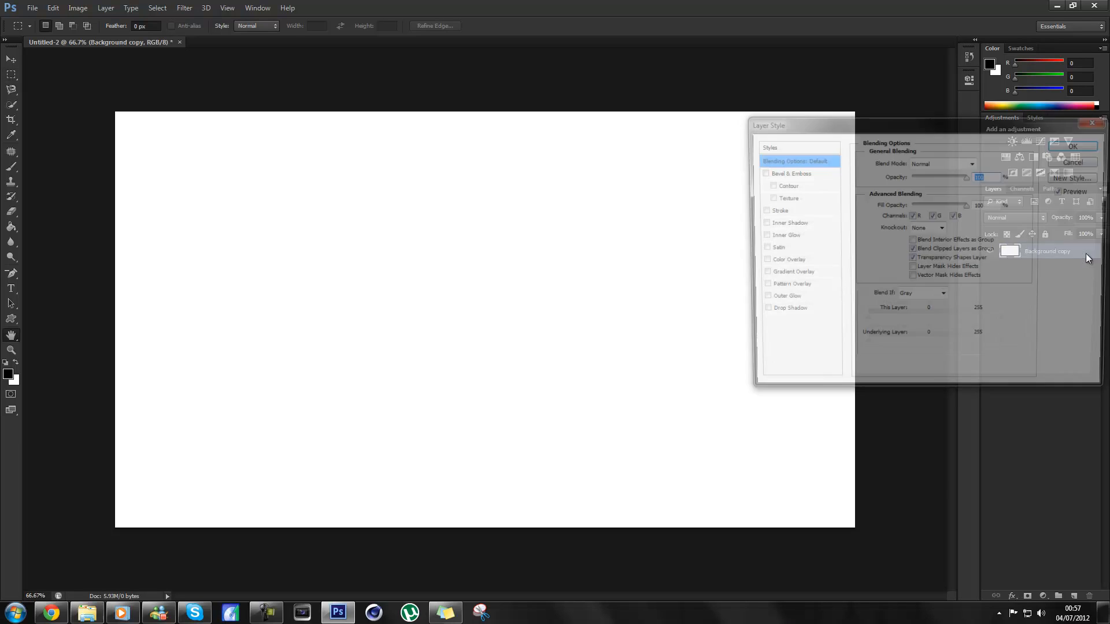
{"action": "left_click", "coordinate": [769, 276]}
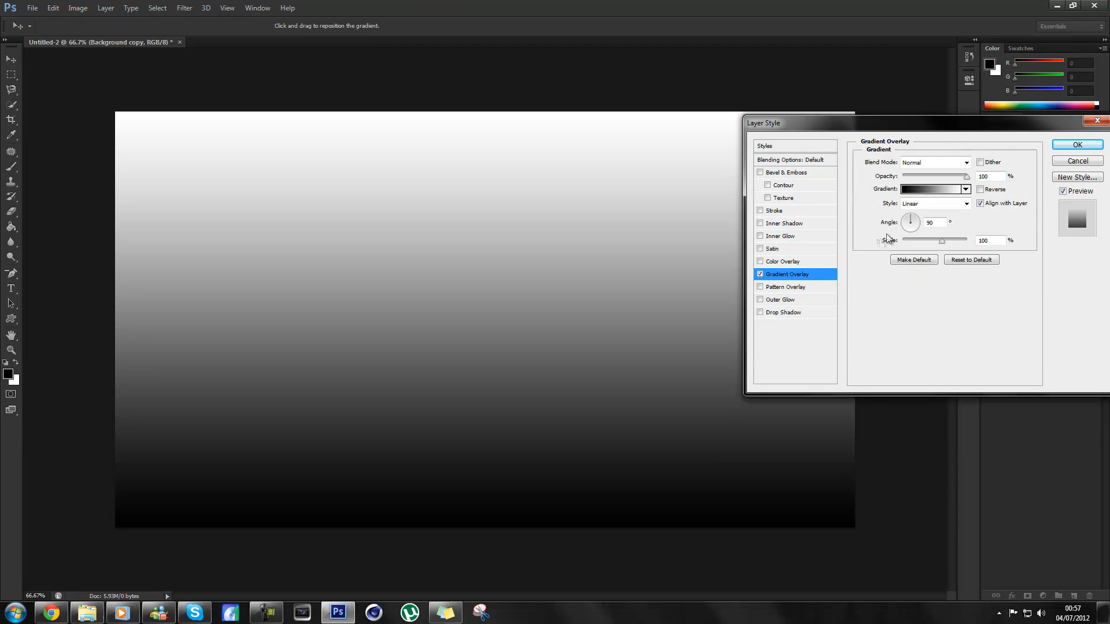
{"action": "left_click", "coordinate": [932, 189]}
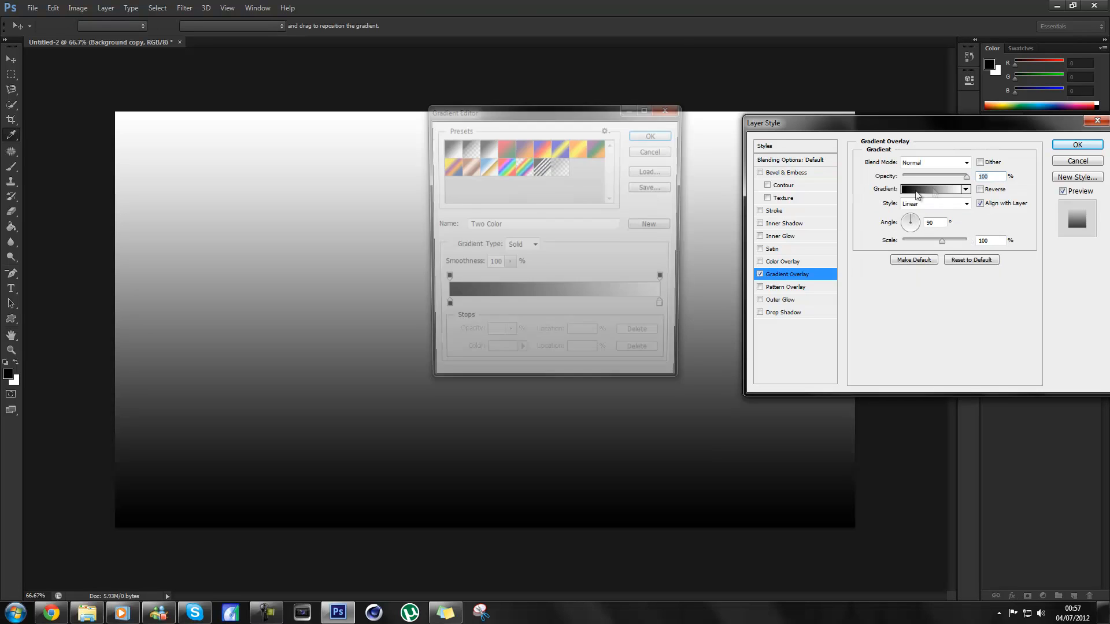
{"action": "left_click", "coordinate": [444, 308]}
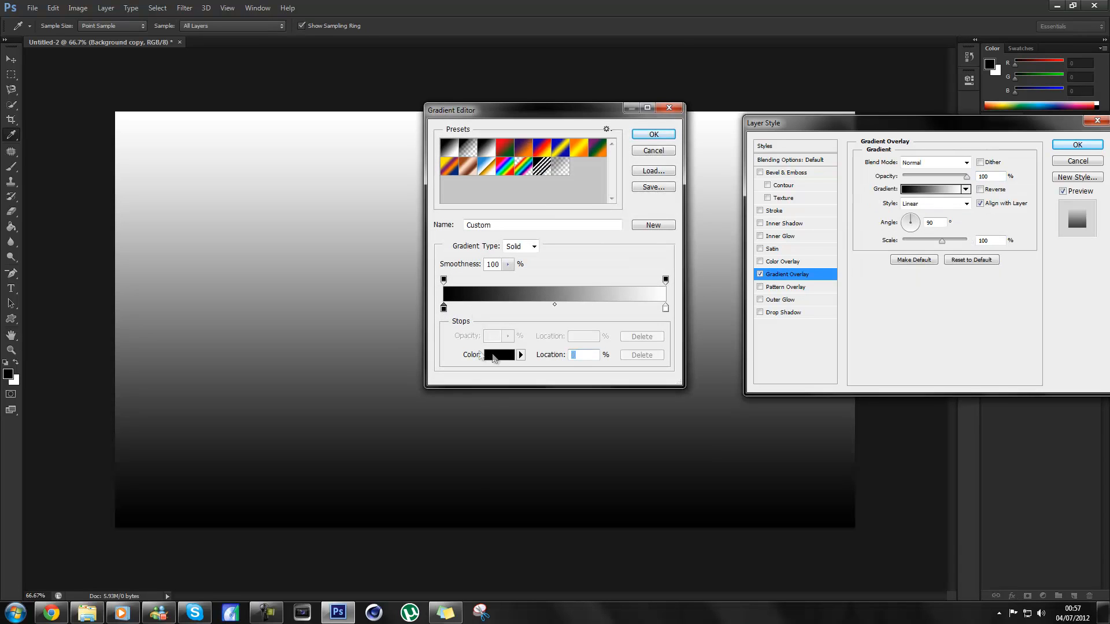
{"action": "left_click", "coordinate": [492, 355]}
{"action": "left_click_drag", "start_coordinate": [434, 263], "coordinate": [370, 123]}
{"action": "left_click", "coordinate": [673, 157]}
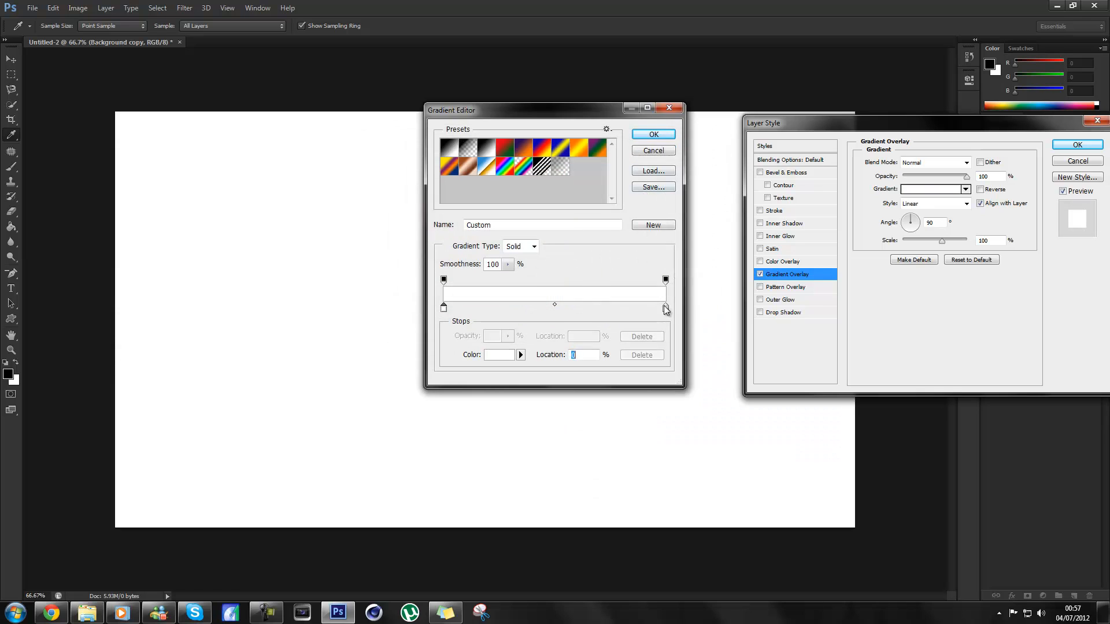
- Set the gradient's end stop to grey #ababab and make the overlay Radial with a scale of 150%
{"action": "left_click", "coordinate": [665, 308]}
{"action": "left_click", "coordinate": [500, 355]}
{"action": "left_click_drag", "start_coordinate": [405, 186], "coordinate": [359, 208]}
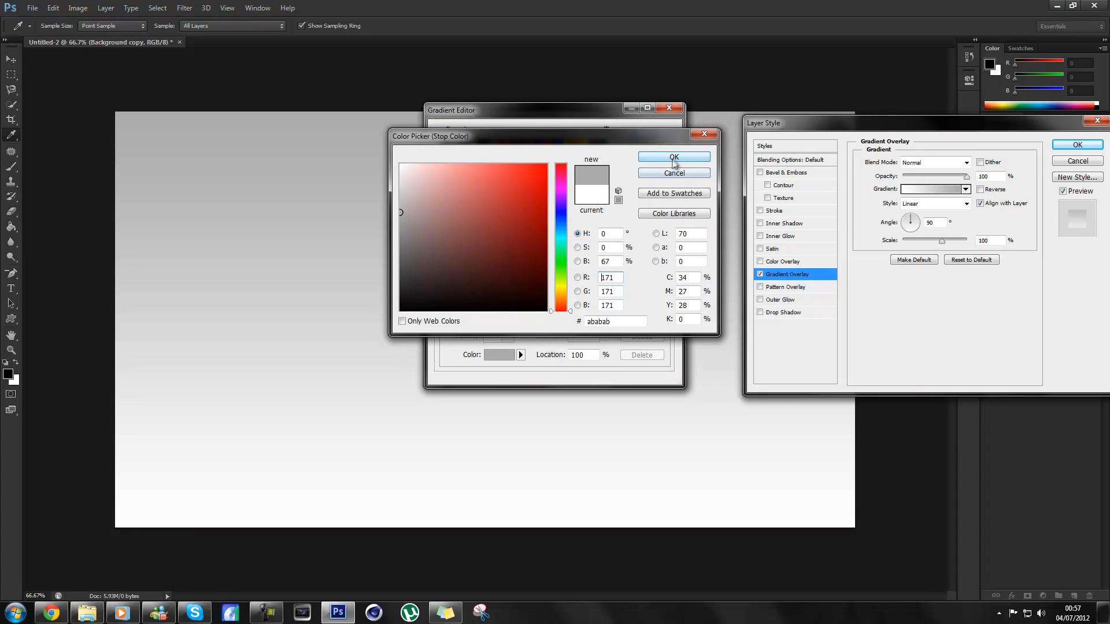
{"action": "left_click", "coordinate": [661, 160]}
{"action": "left_click", "coordinate": [654, 134]}
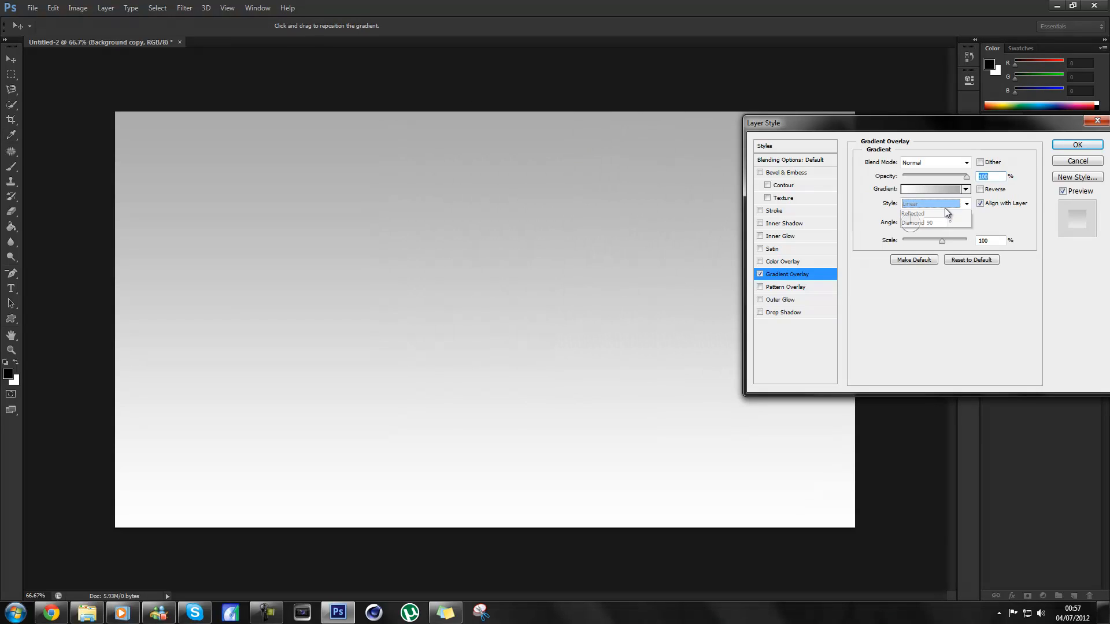
{"action": "left_click", "coordinate": [931, 225]}
{"action": "left_click_drag", "start_coordinate": [941, 240], "coordinate": [964, 243]}
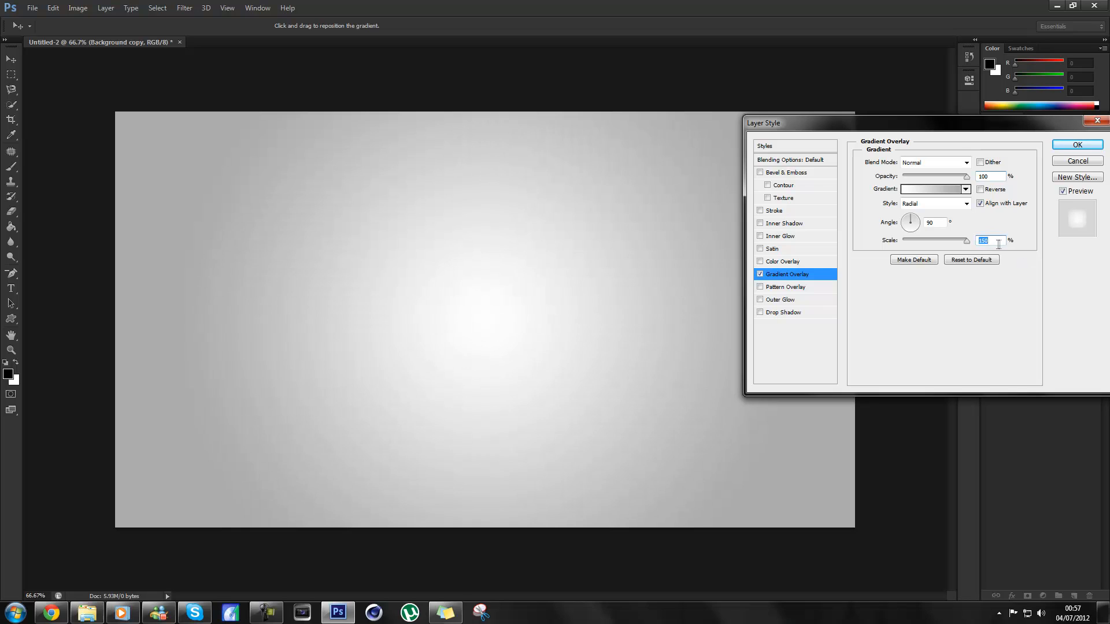
- Lighten the gradient's grey end stop slightly and apply the Gradient Overlay to the layer
{"action": "left_click", "coordinate": [935, 191]}
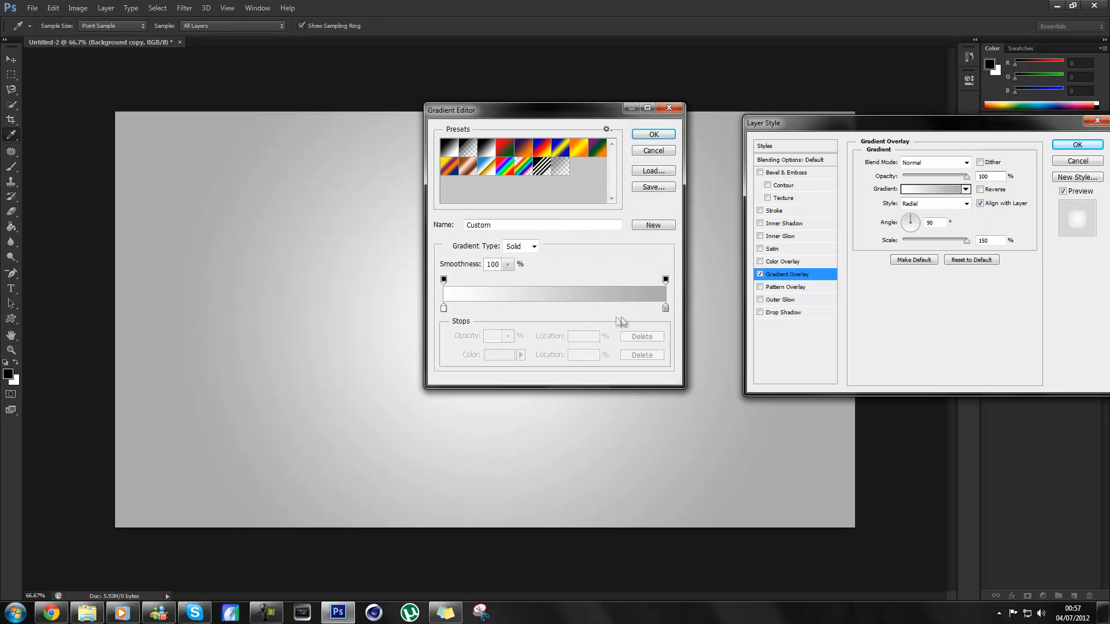
{"action": "left_click", "coordinate": [665, 308]}
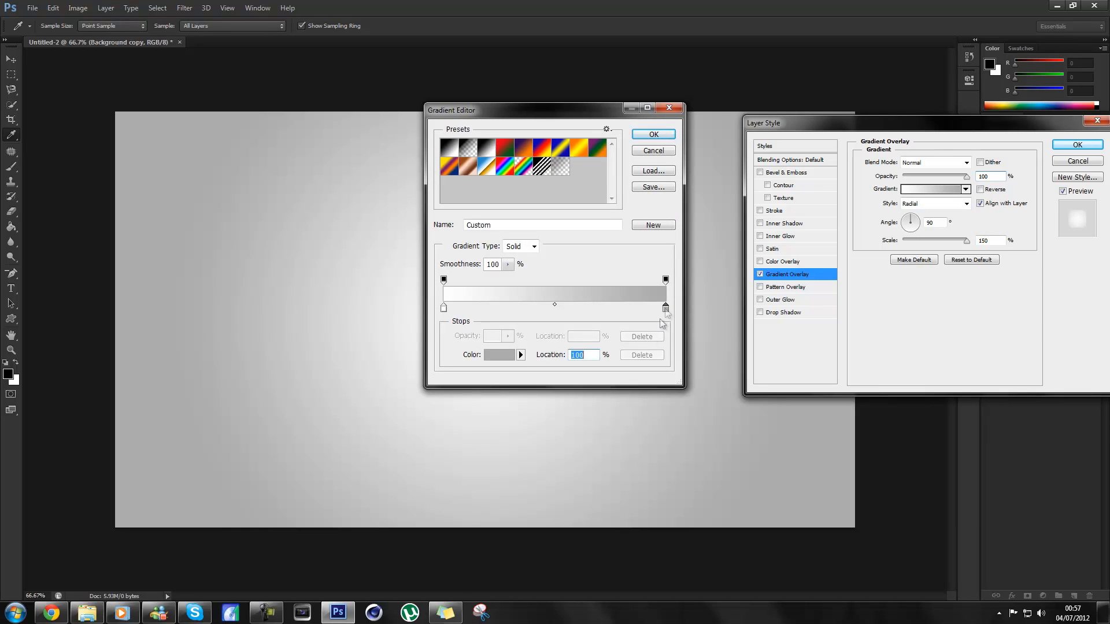
{"action": "left_click", "coordinate": [517, 355]}
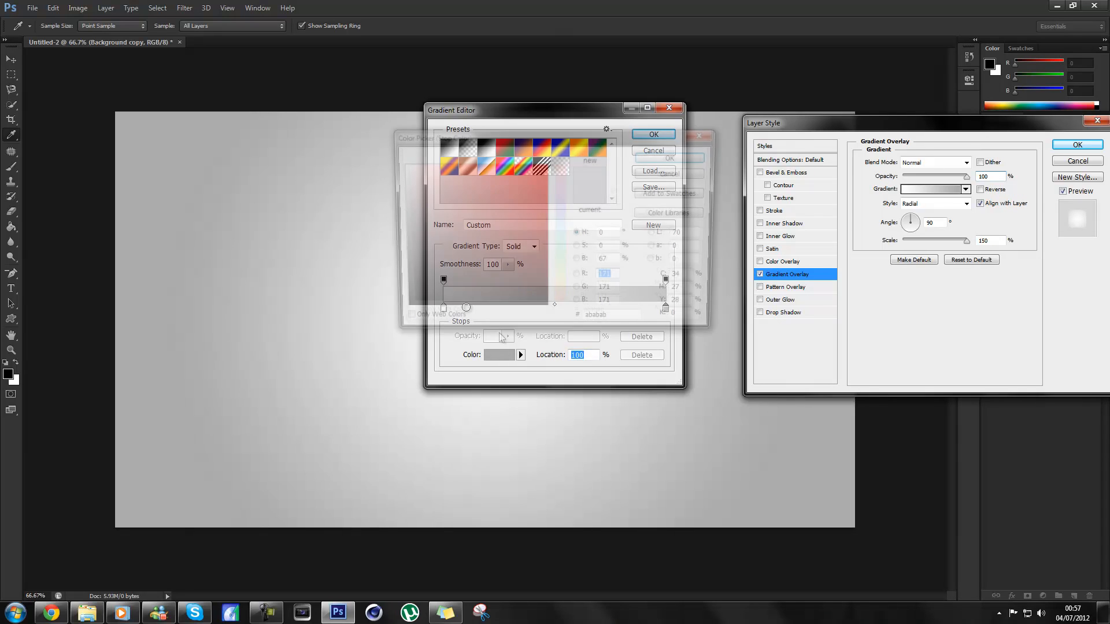
{"action": "left_click_drag", "start_coordinate": [401, 195], "coordinate": [400, 202]}
{"action": "left_click", "coordinate": [672, 157]}
{"action": "left_click", "coordinate": [634, 135]}
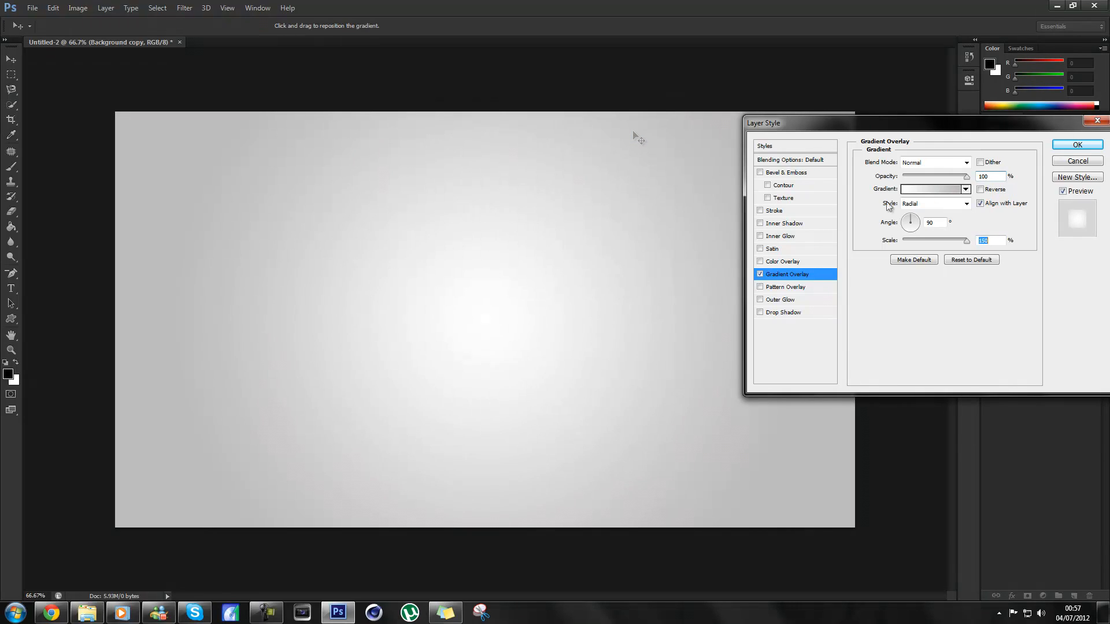
{"action": "left_click", "coordinate": [1067, 150]}
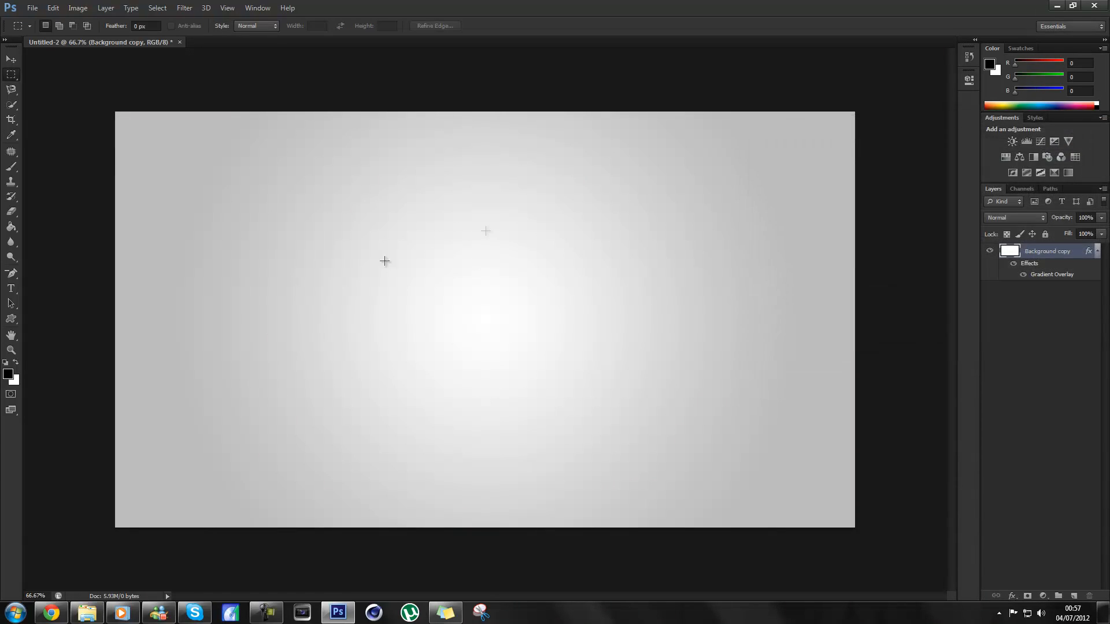
- Open the folder named new in the file explorer and preview the Pikachu_Vector_by_elfaceitoso image
{"action": "left_click", "coordinate": [86, 612]}
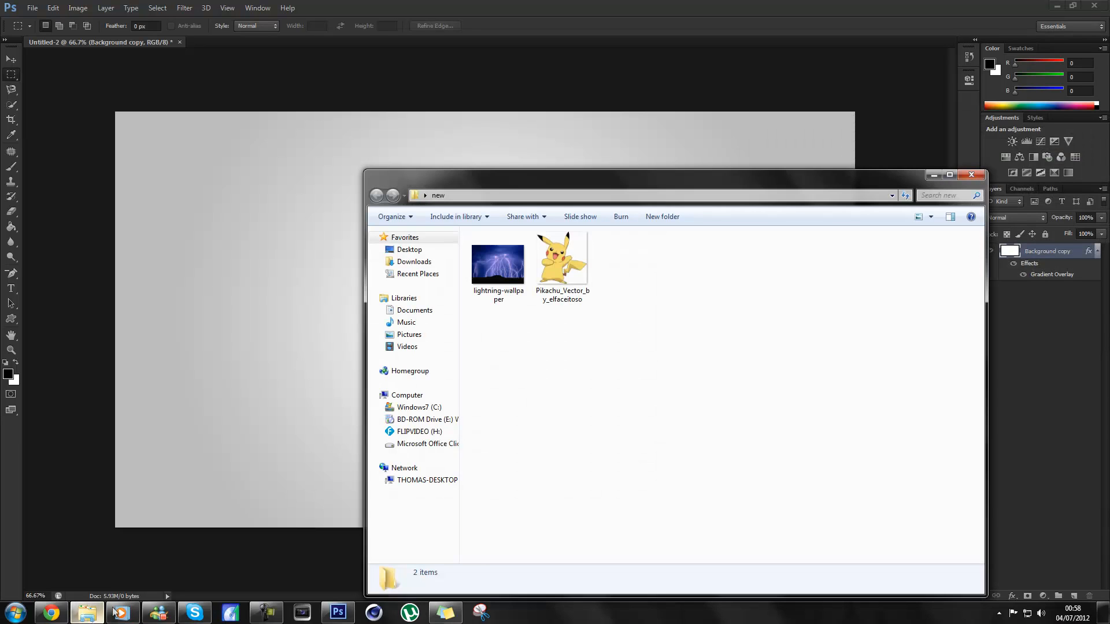
{"action": "left_click", "coordinate": [564, 255]}
{"action": "double_click", "coordinate": [564, 255]}
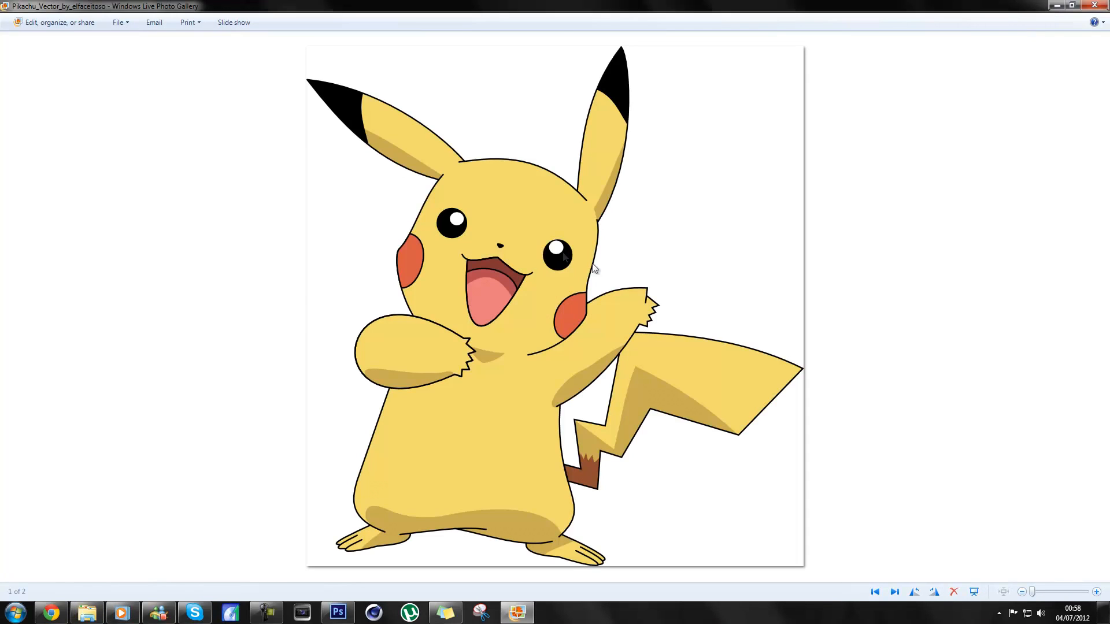
{"action": "key", "text": "alt+F4"}
- Place the Pikachu_Vector_by_elfaceitoso image into the Photoshop document near the canvas centre, scaled up to about 149%
{"action": "left_click_drag", "start_coordinate": [565, 263], "coordinate": [304, 330]}
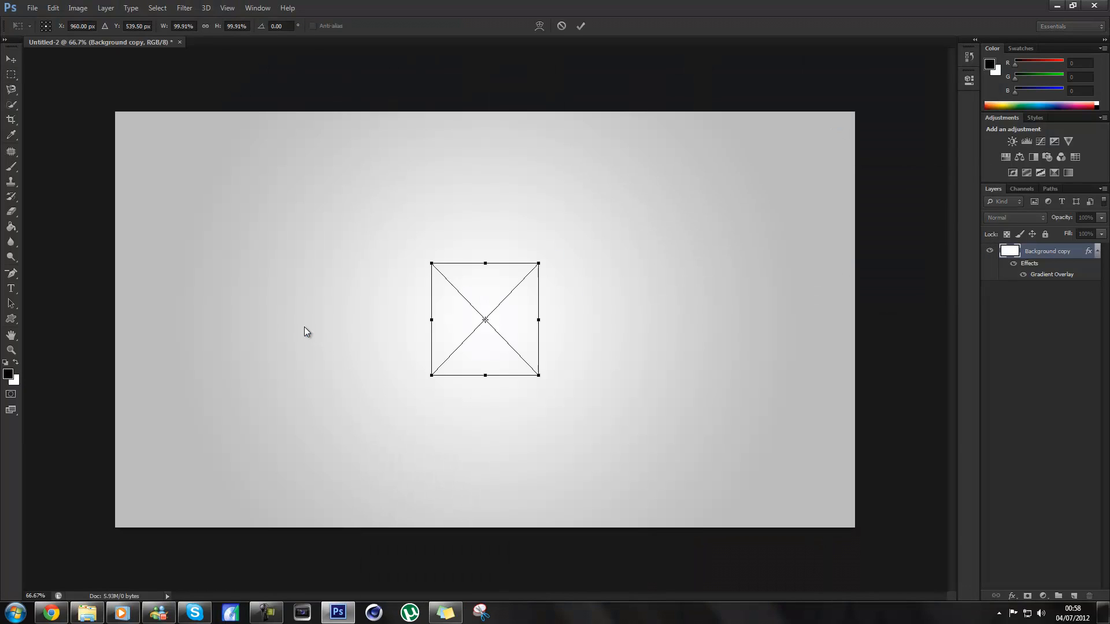
{"action": "left_click_drag", "start_coordinate": [538, 263], "coordinate": [598, 213]}
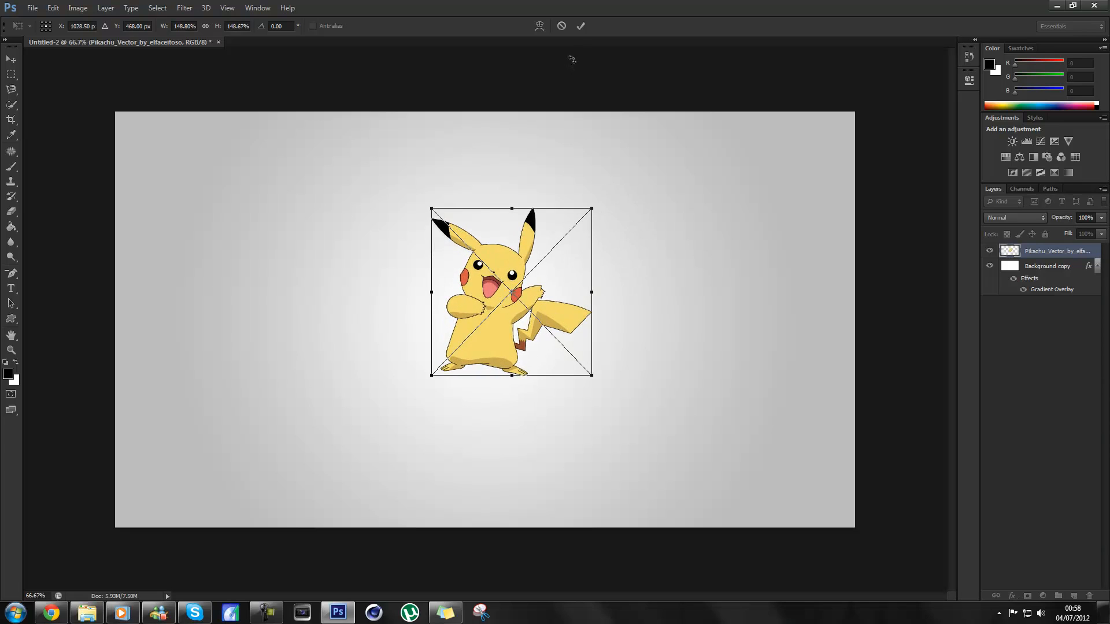
{"action": "left_click", "coordinate": [583, 28]}
{"action": "left_click", "coordinate": [11, 59]}
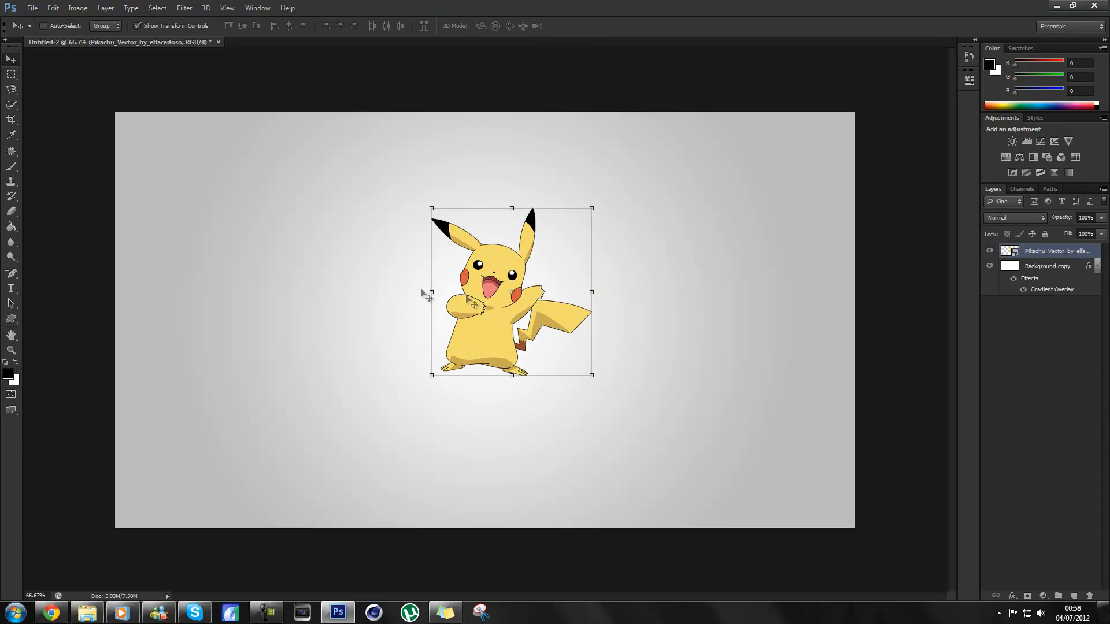
{"action": "mouse_move", "coordinate": [504, 318]}
{"action": "left_mouse_down"}
{"action": "mouse_move", "coordinate": [522, 319]}
{"action": "mouse_move", "coordinate": [480, 318]}
{"action": "mouse_move", "coordinate": [504, 315]}
{"action": "left_mouse_up"}
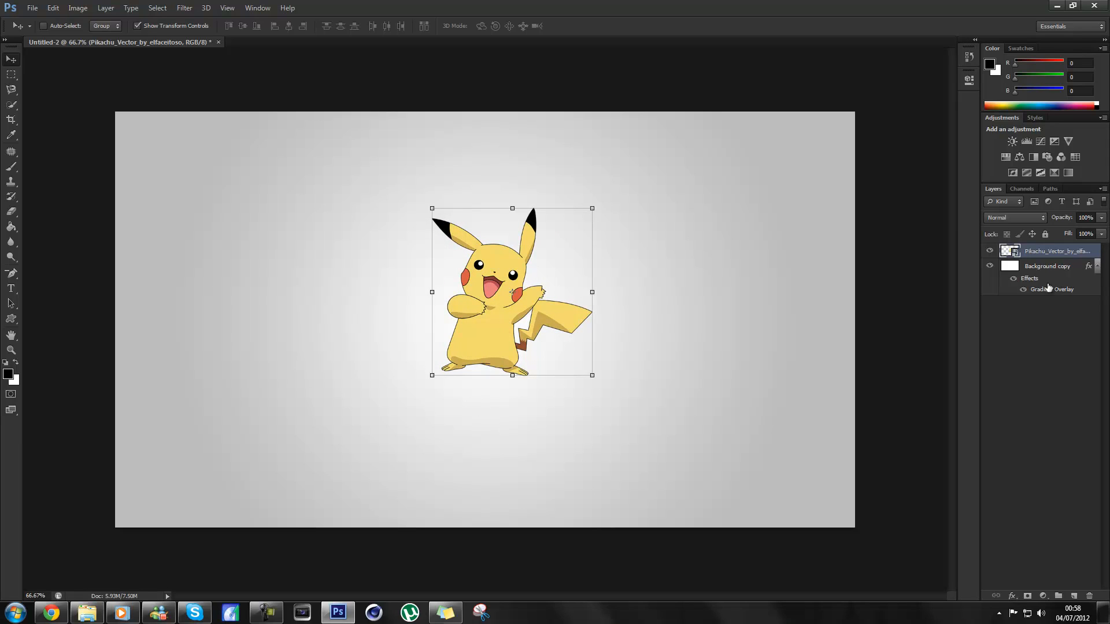
- Select the whole Pikachu figure with the Quick Selection tool, excluding the surrounding background
{"action": "left_click", "coordinate": [11, 104]}
{"action": "mouse_move", "coordinate": [509, 270]}
{"action": "left_mouse_down"}
{"action": "mouse_move", "coordinate": [419, 311]}
{"action": "mouse_move", "coordinate": [417, 300]}
{"action": "mouse_move", "coordinate": [418, 348]}
{"action": "left_mouse_up"}
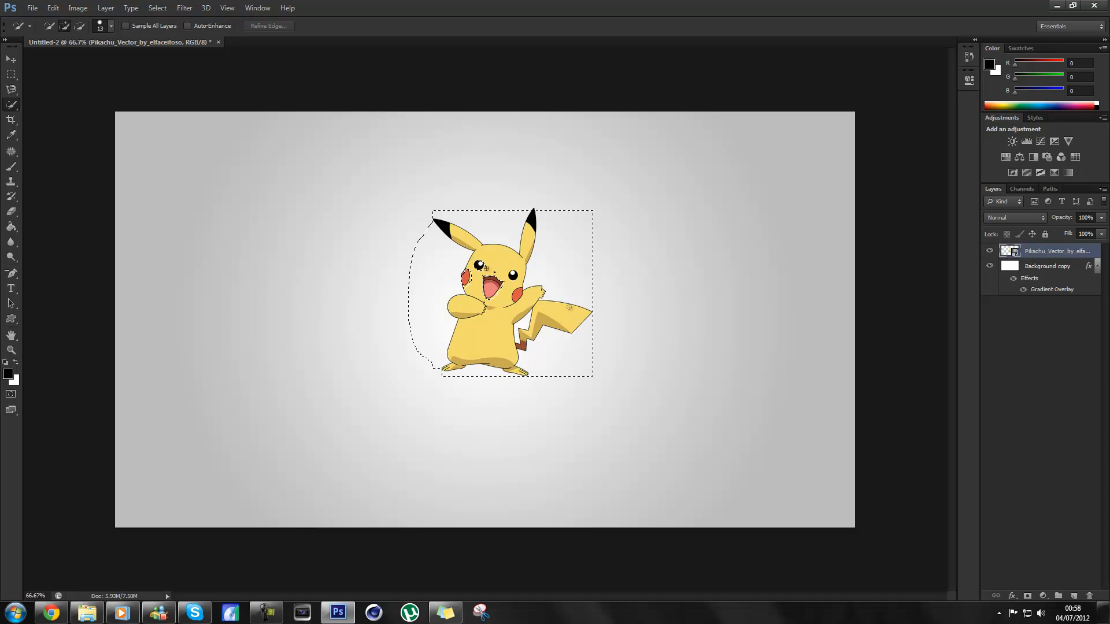
{"action": "mouse_move", "coordinate": [518, 370]}
{"action": "left_mouse_down"}
{"action": "mouse_move", "coordinate": [489, 284]}
{"action": "mouse_move", "coordinate": [464, 280]}
{"action": "mouse_move", "coordinate": [493, 370]}
{"action": "left_mouse_up"}
{"action": "left_click_drag", "start_coordinate": [487, 265], "coordinate": [514, 354]}
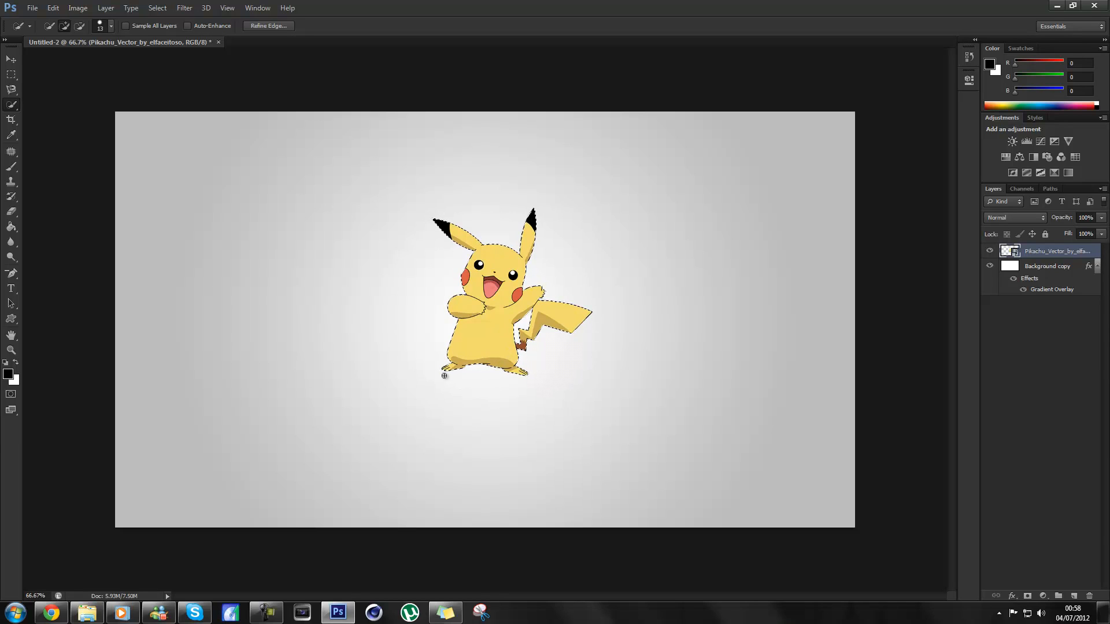
- Merge the Pikachu and Background copy layers and delete the selected figure, leaving a transparent silhouette cutout
{"action": "left_click", "coordinate": [1031, 268], "text": "shift"}
{"action": "right_click", "coordinate": [1031, 268]}
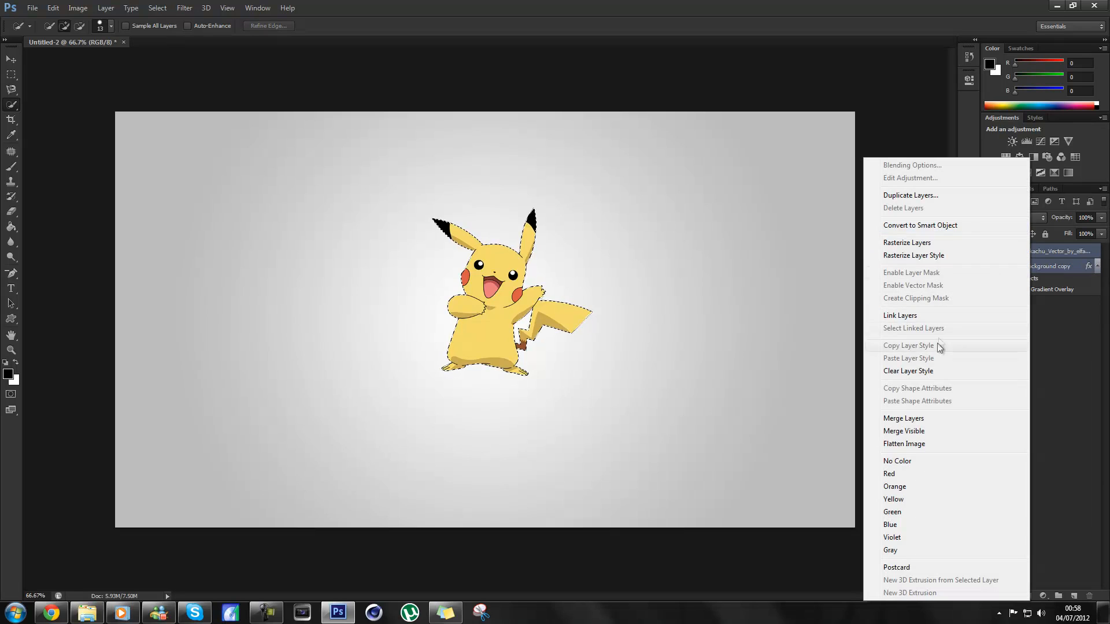
{"action": "left_click", "coordinate": [925, 418]}
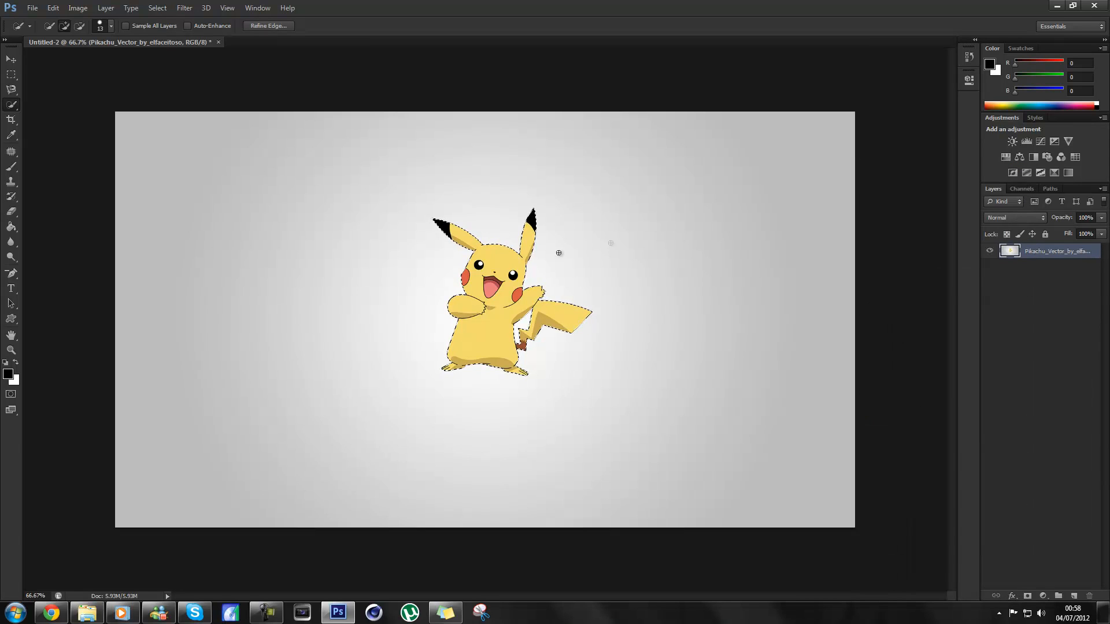
{"action": "key", "text": "Delete"}
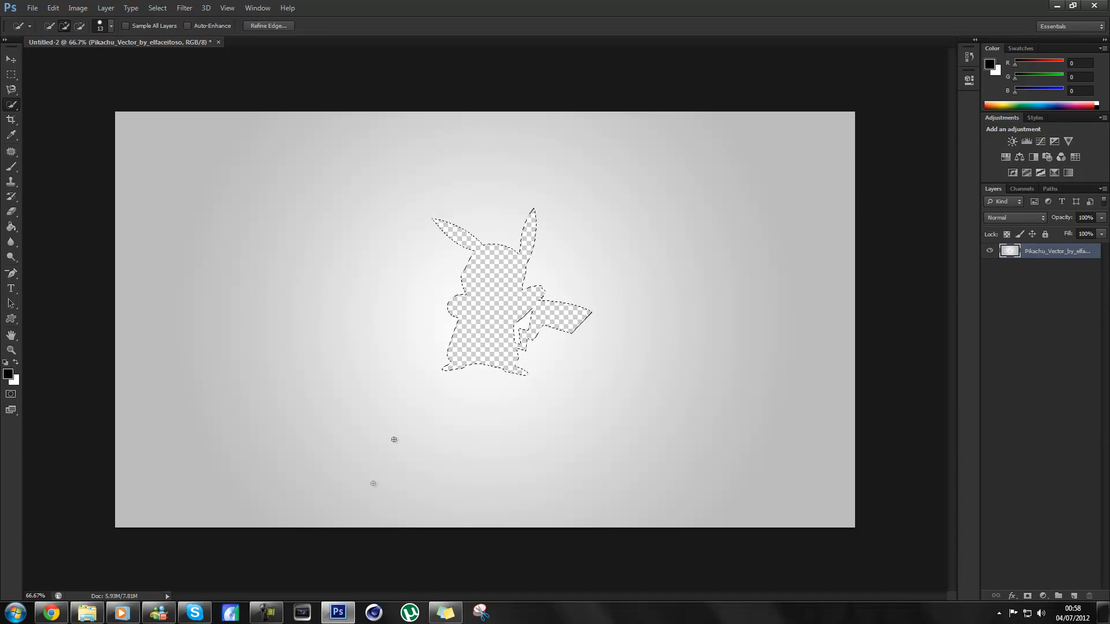
- Place the lightning-wallpaper image into the document and move its layer beneath the layer with the silhouette cutout
{"action": "left_click", "coordinate": [87, 613]}
{"action": "left_click_drag", "start_coordinate": [491, 275], "coordinate": [310, 333]}
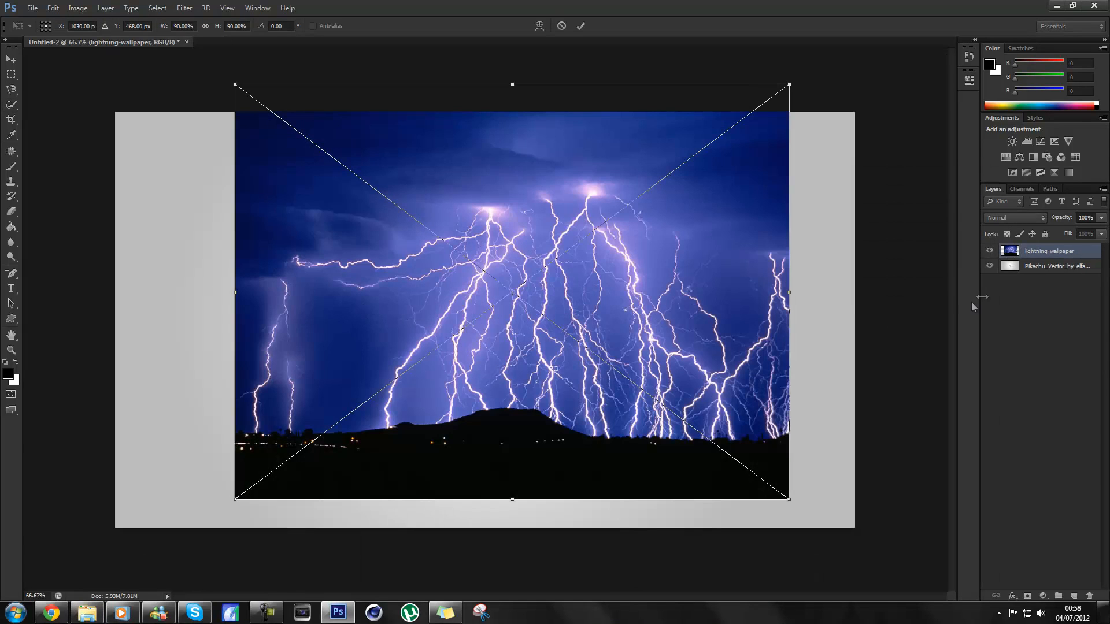
{"action": "left_click", "coordinate": [581, 27]}
{"action": "left_click_drag", "start_coordinate": [1049, 251], "coordinate": [1059, 276]}
- Resize and reposition the lightning-wallpaper layer so its bolts run through the Pikachu cutout's body and tail
{"action": "left_click", "coordinate": [11, 58]}
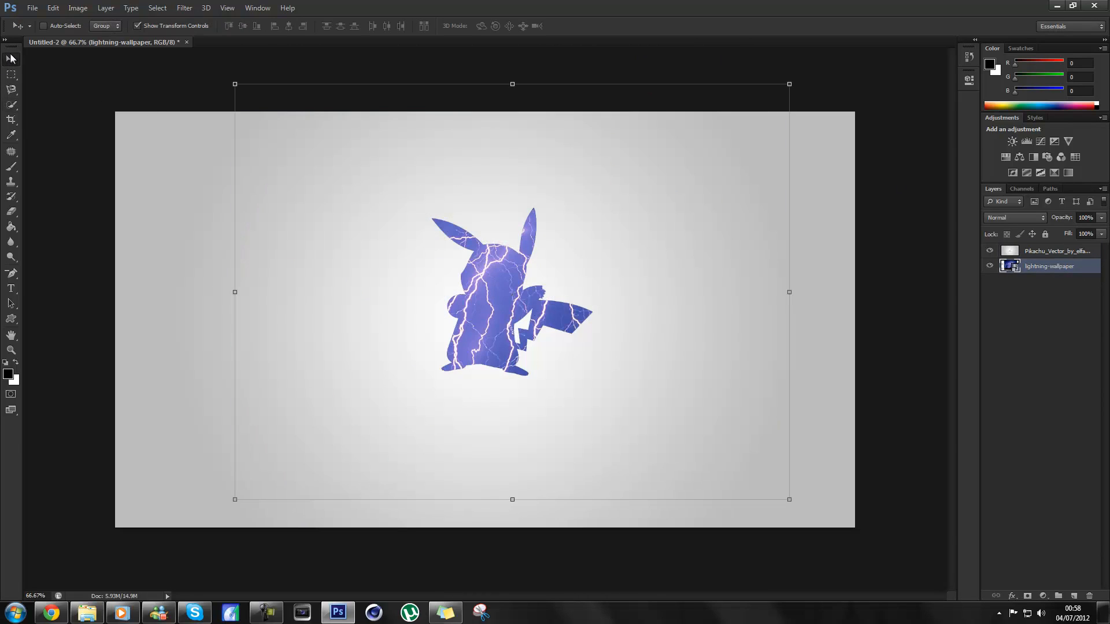
{"action": "left_click_drag", "start_coordinate": [271, 112], "coordinate": [378, 192]}
{"action": "left_click_drag", "start_coordinate": [715, 342], "coordinate": [632, 282]}
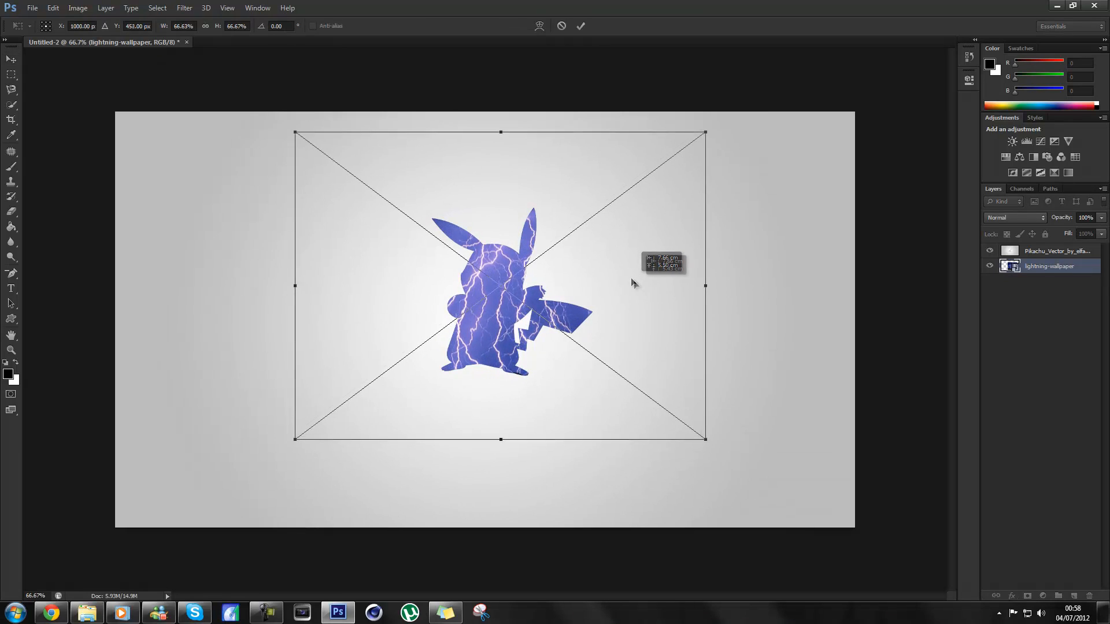
{"action": "left_click_drag", "start_coordinate": [295, 132], "coordinate": [378, 195]}
{"action": "left_click_drag", "start_coordinate": [651, 318], "coordinate": [609, 318]}
{"action": "left_click_drag", "start_coordinate": [656, 200], "coordinate": [751, 129]}
{"action": "left_click_drag", "start_coordinate": [659, 286], "coordinate": [602, 289]}
{"action": "left_click_drag", "start_coordinate": [694, 475], "coordinate": [776, 373]}
{"action": "left_click_drag", "start_coordinate": [619, 370], "coordinate": [597, 343]}
{"action": "left_click_drag", "start_coordinate": [717, 321], "coordinate": [835, 391]}
{"action": "left_click", "coordinate": [581, 26]}
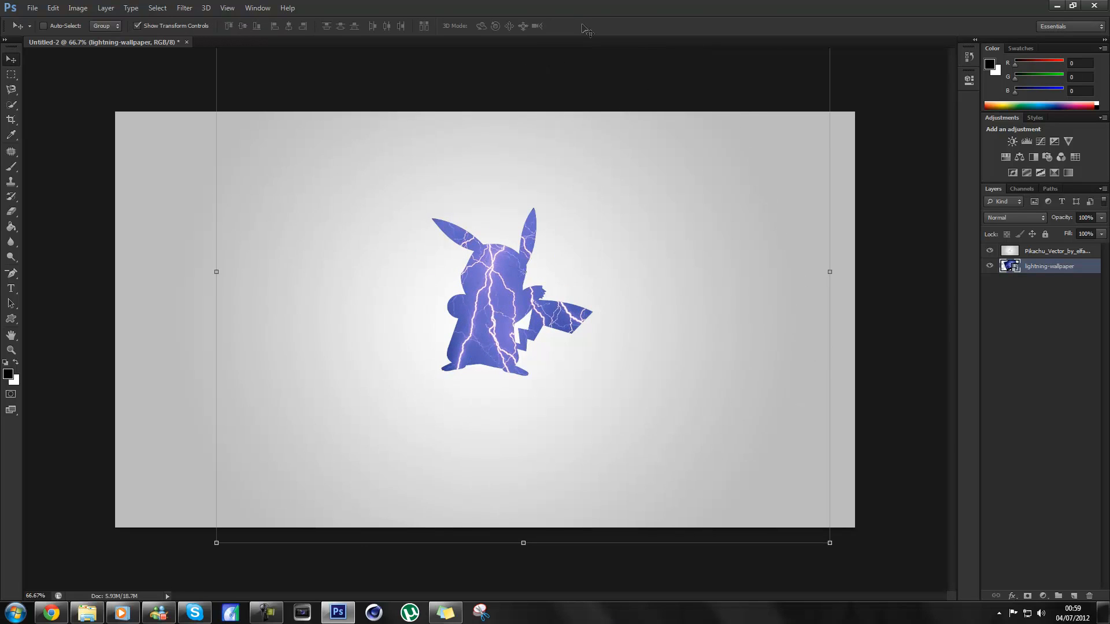
- Add a yellow (#fff000) Color Overlay to the lightning-wallpaper layer with blend mode Color at 100% opacity
{"action": "double_click", "coordinate": [1067, 276]}
{"action": "left_click", "coordinate": [769, 265]}
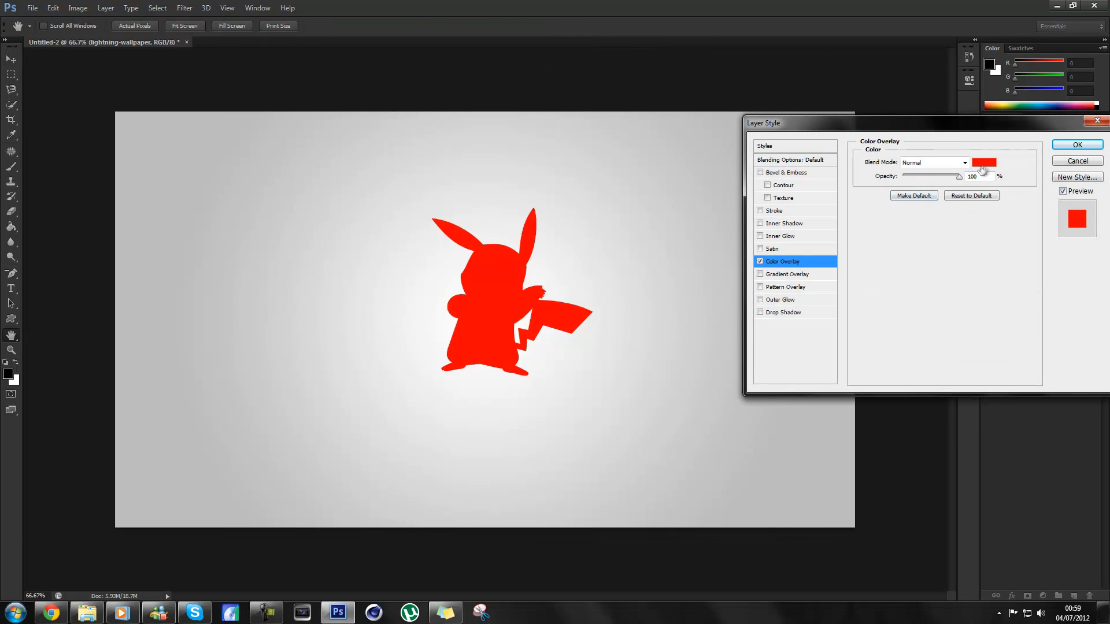
{"action": "left_click", "coordinate": [983, 162]}
{"action": "left_click", "coordinate": [563, 288]}
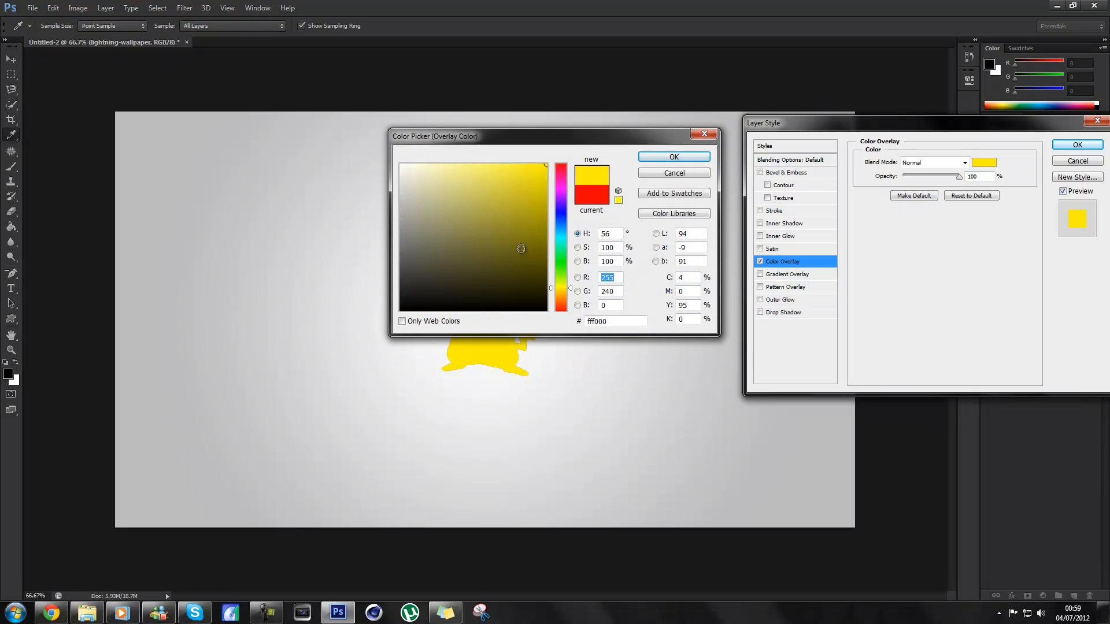
{"action": "left_click", "coordinate": [680, 159]}
{"action": "left_click", "coordinate": [934, 163]}
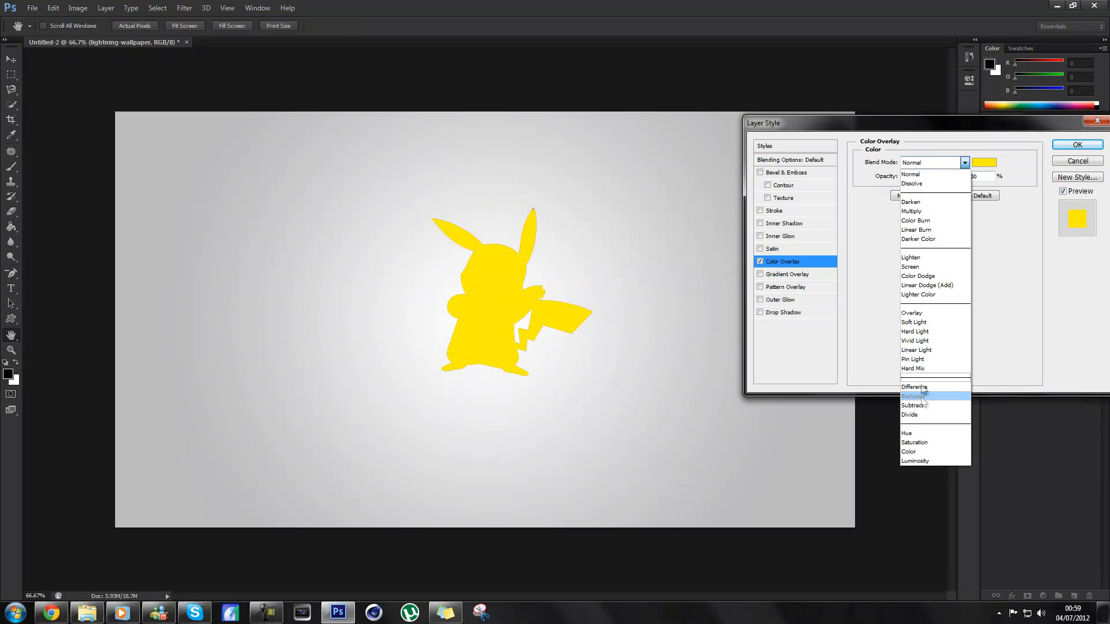
{"action": "left_click", "coordinate": [917, 450]}
{"action": "mouse_move", "coordinate": [959, 176]}
{"action": "left_mouse_down"}
{"action": "mouse_move", "coordinate": [939, 181]}
{"action": "mouse_move", "coordinate": [962, 178]}
{"action": "left_mouse_up"}
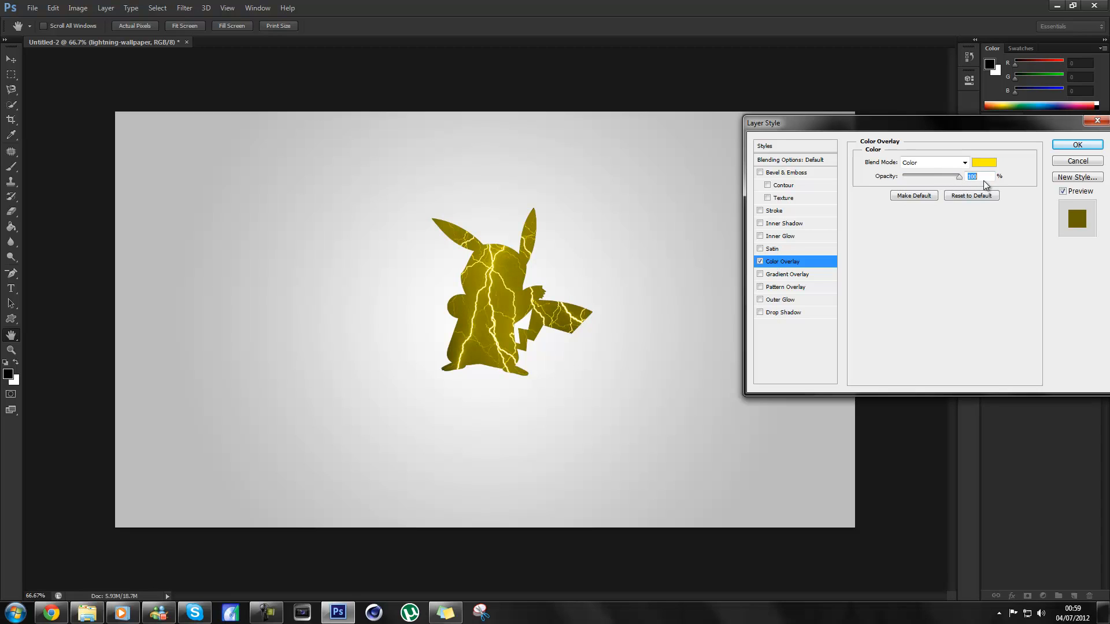
{"action": "left_click", "coordinate": [1077, 145]}
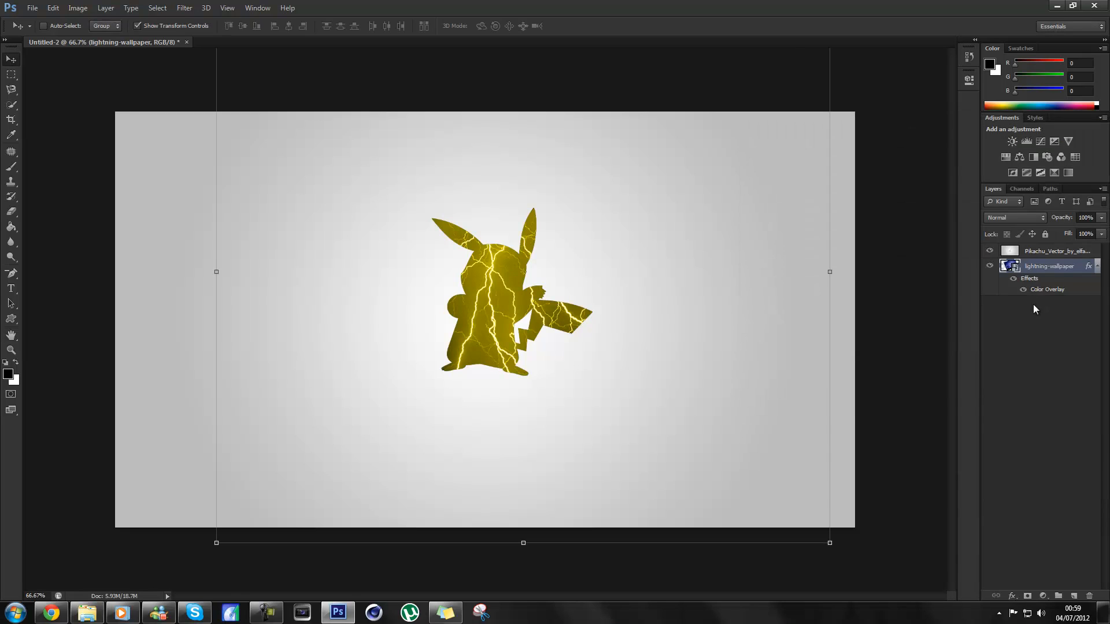
- Add a 1 px black outside Stroke to the Pikachu cutout layer
{"action": "left_click", "coordinate": [1086, 252]}
{"action": "double_click", "coordinate": [1086, 252]}
{"action": "left_click", "coordinate": [1095, 254]}
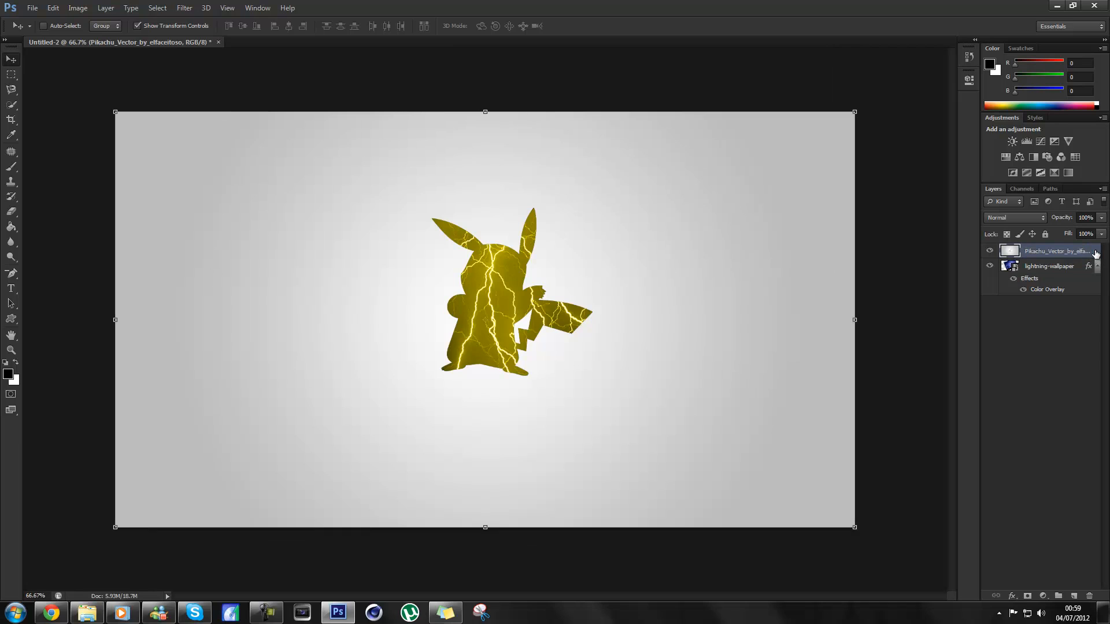
{"action": "double_click", "coordinate": [1094, 253]}
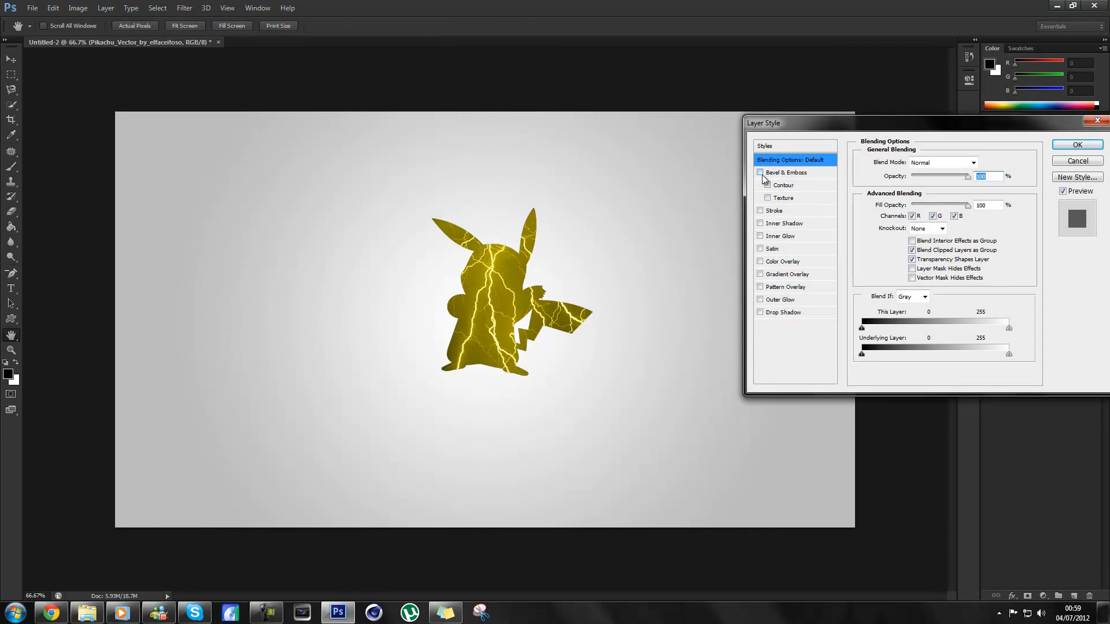
{"action": "left_click", "coordinate": [760, 210]}
{"action": "left_click", "coordinate": [775, 211]}
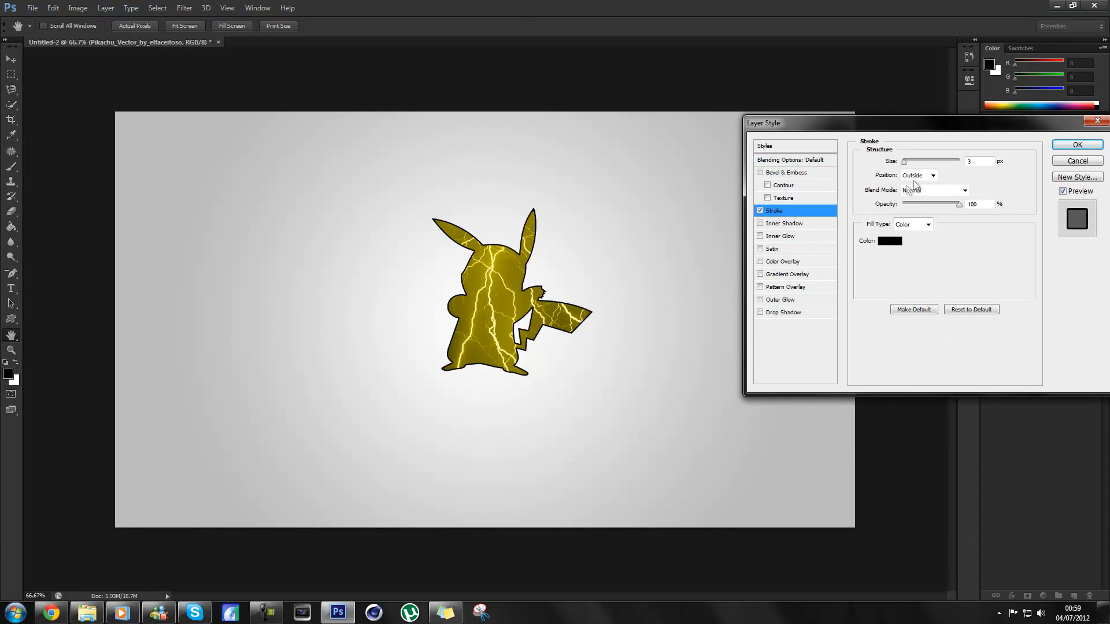
{"action": "left_click_drag", "start_coordinate": [904, 161], "coordinate": [875, 208]}
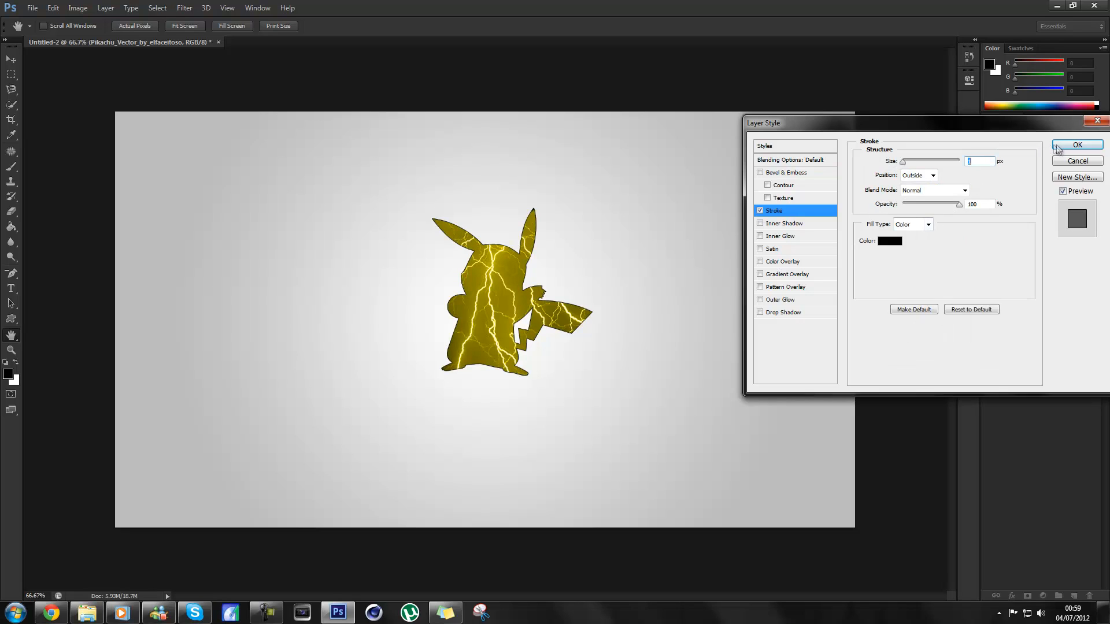
- Try an Inner Shadow on the Pikachu cutout layer and turn it off again
{"action": "left_click", "coordinate": [760, 223]}
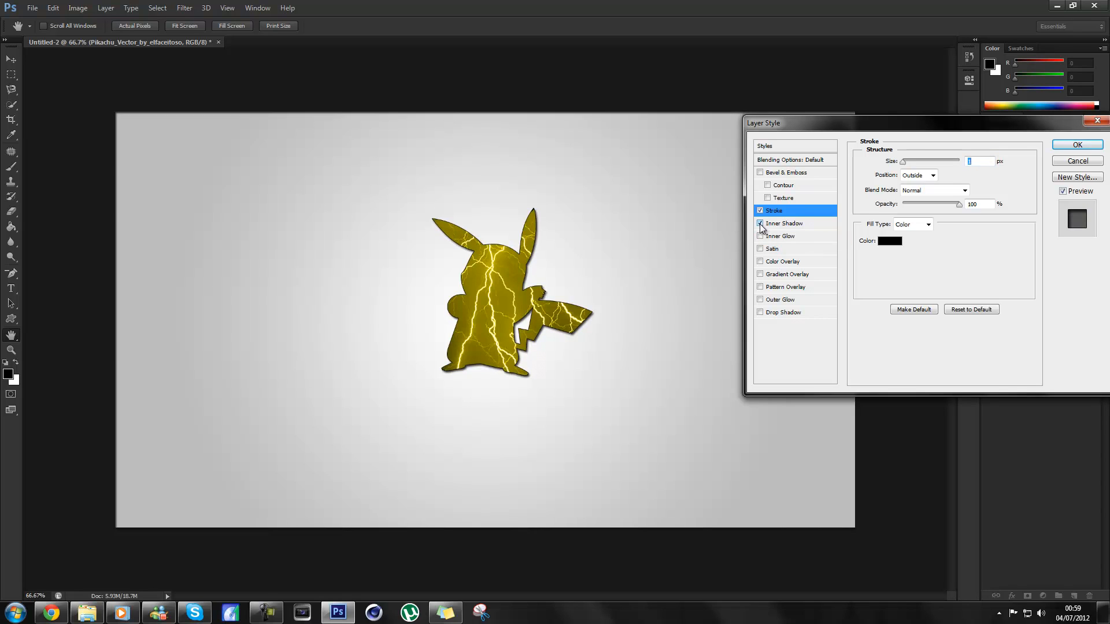
{"action": "left_click", "coordinate": [760, 224]}
{"action": "left_click", "coordinate": [760, 224]}
- Add a Drop Shadow to the cutout layer at 100% opacity and slightly increase its distance
{"action": "left_click", "coordinate": [760, 312]}
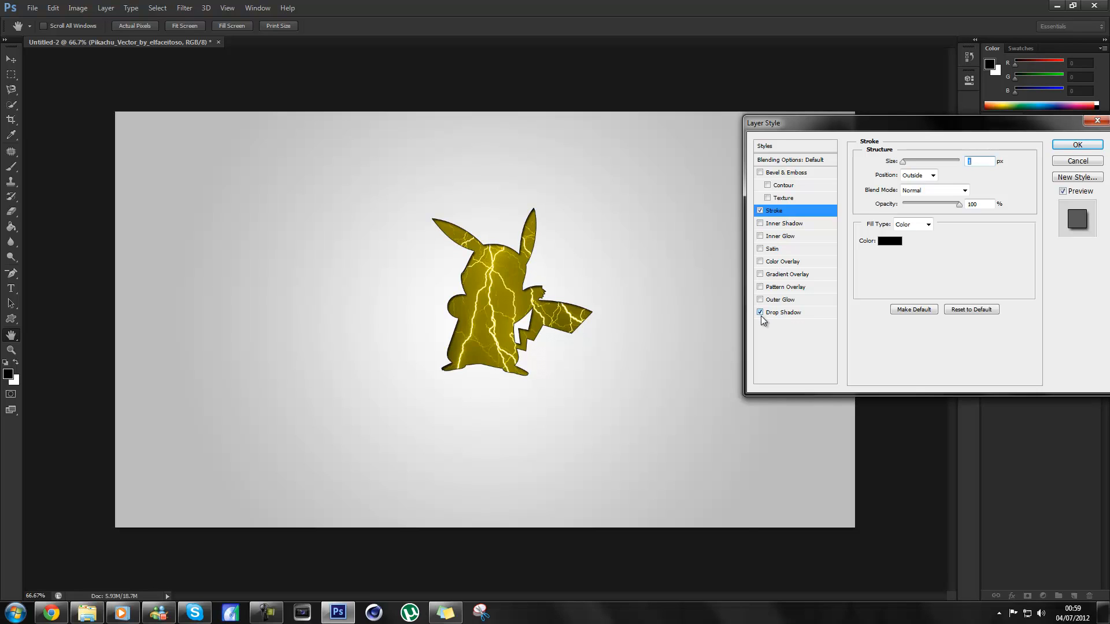
{"action": "left_click", "coordinate": [771, 314]}
{"action": "left_click_drag", "start_coordinate": [949, 179], "coordinate": [966, 184]}
{"action": "left_click_drag", "start_coordinate": [905, 212], "coordinate": [908, 219]}
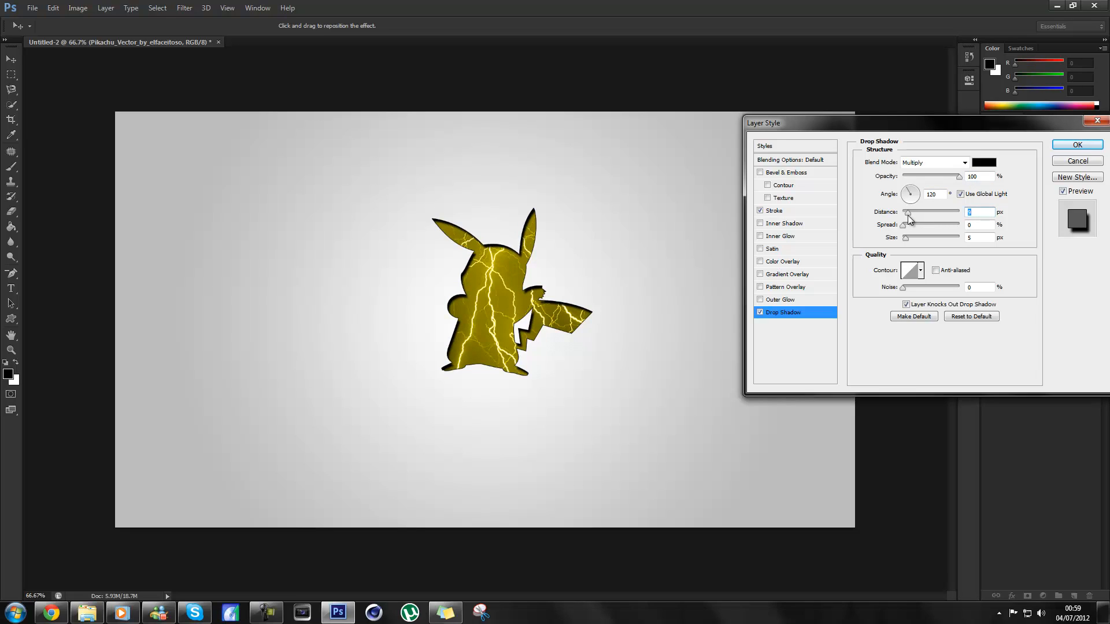
- Set the cutout layer's Stroke to 2 px with position Inside and apply the layer style
{"action": "left_click", "coordinate": [760, 211]}
{"action": "left_click", "coordinate": [775, 211]}
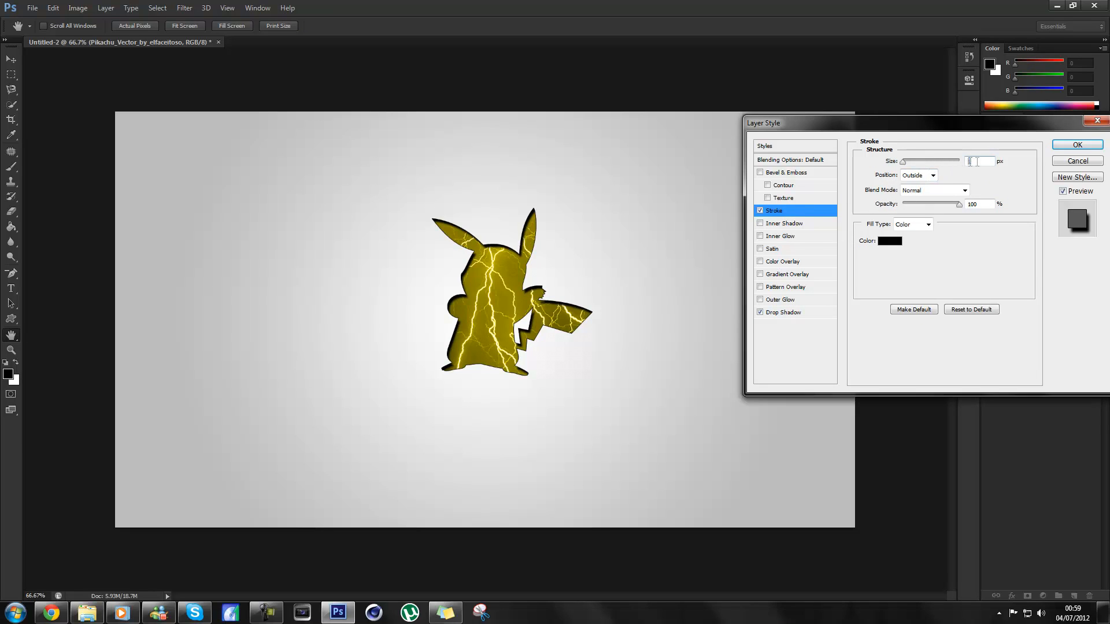
{"action": "type", "text": "2"}
{"action": "left_click", "coordinate": [928, 175]}
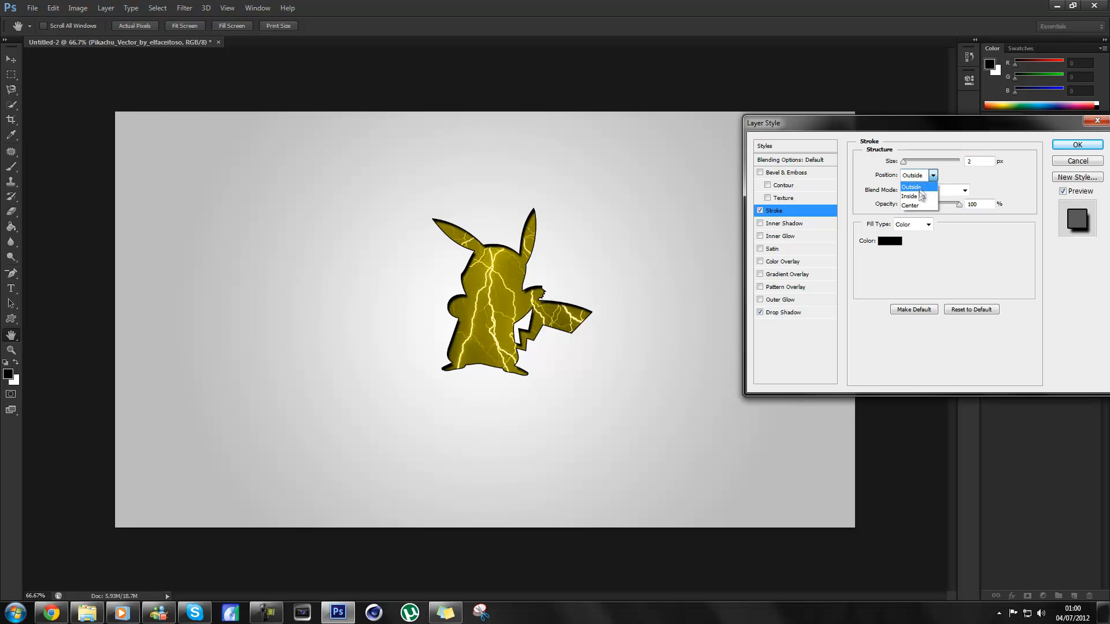
{"action": "left_click", "coordinate": [920, 193]}
{"action": "left_click", "coordinate": [760, 211]}
{"action": "left_click", "coordinate": [759, 211]}
{"action": "left_click", "coordinate": [761, 211]}
{"action": "left_click", "coordinate": [761, 211]}
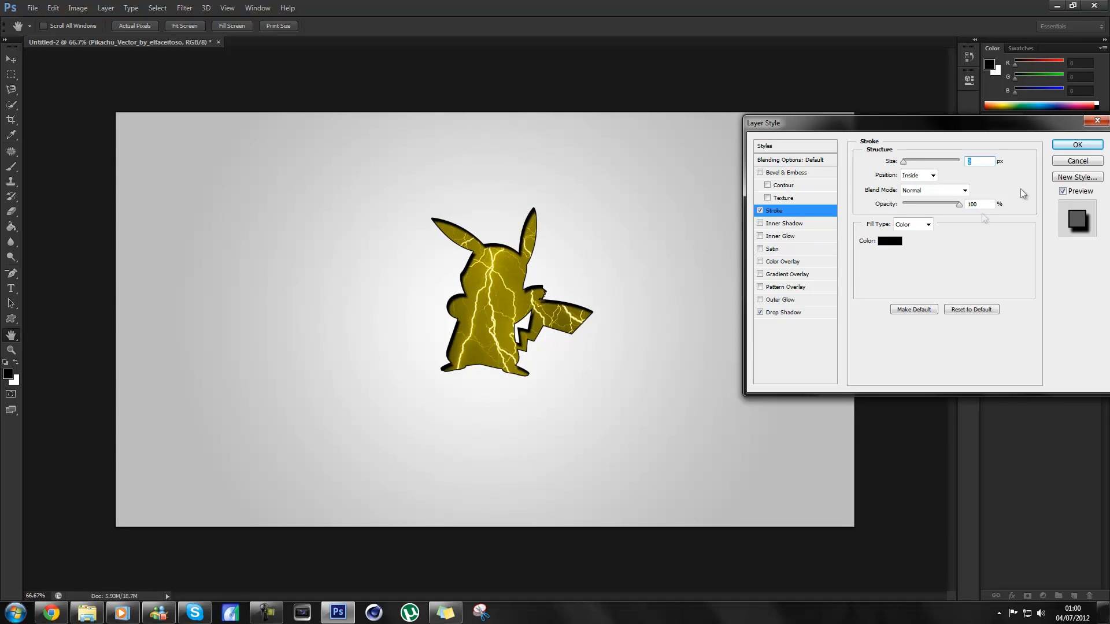
{"action": "left_click", "coordinate": [1077, 144]}
- Add the caption "Pikachu I Choose You" in 18 pt Arial on the area below the Pikachu silhouette
{"action": "key", "text": "t"}
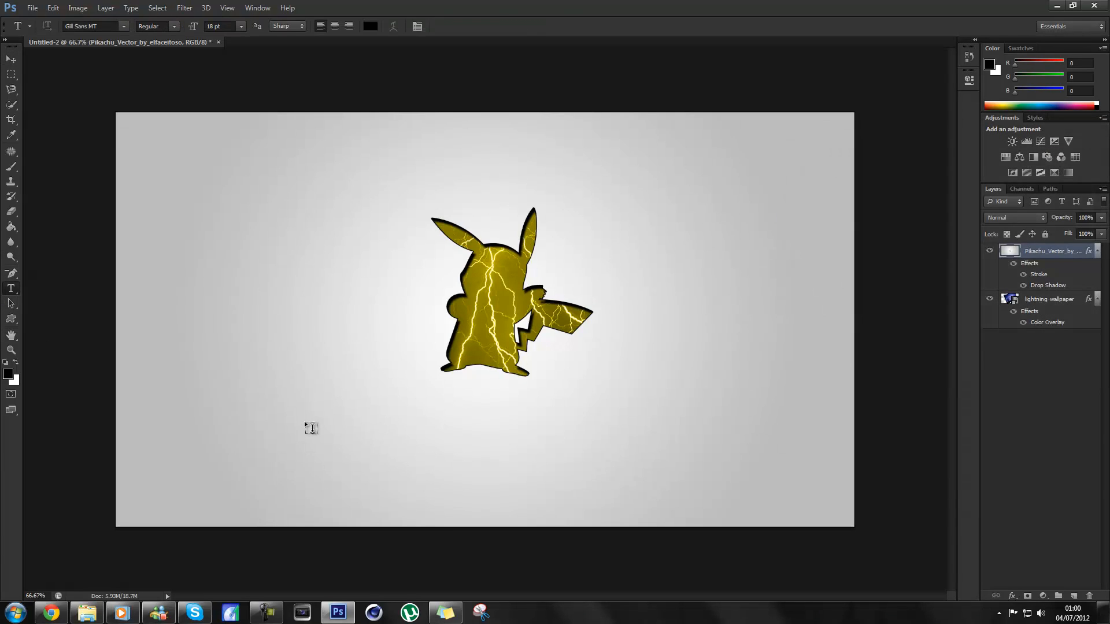
{"action": "left_click", "coordinate": [305, 422]}
{"action": "left_click", "coordinate": [124, 26]}
{"action": "scroll", "coordinate": [98, 60], "scroll_direction": "up", "scroll_amount": 15}
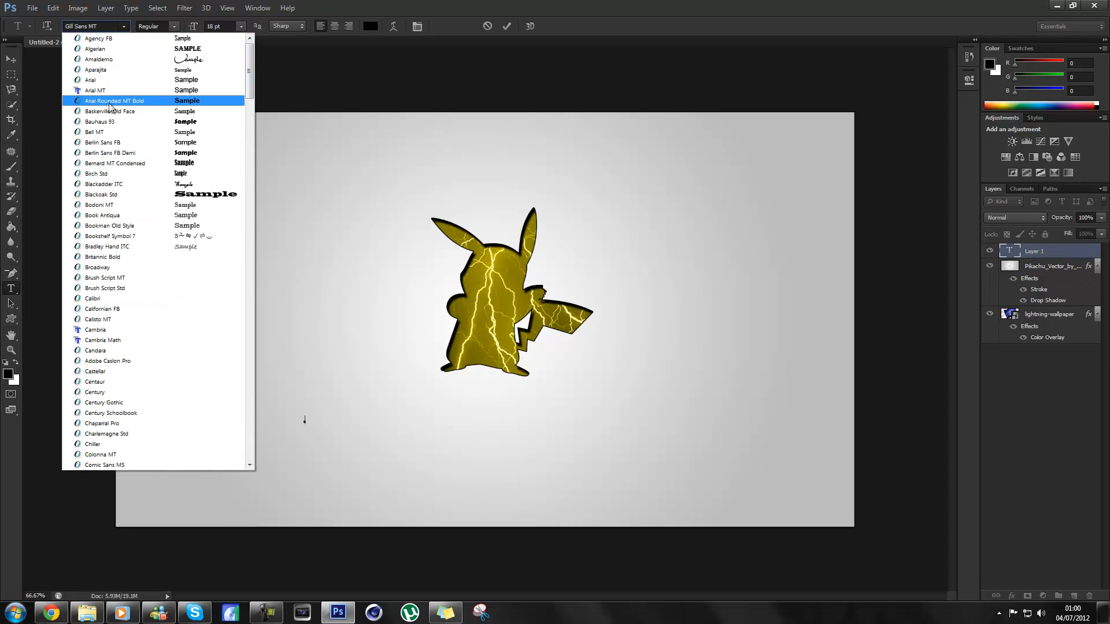
{"action": "left_click", "coordinate": [91, 79]}
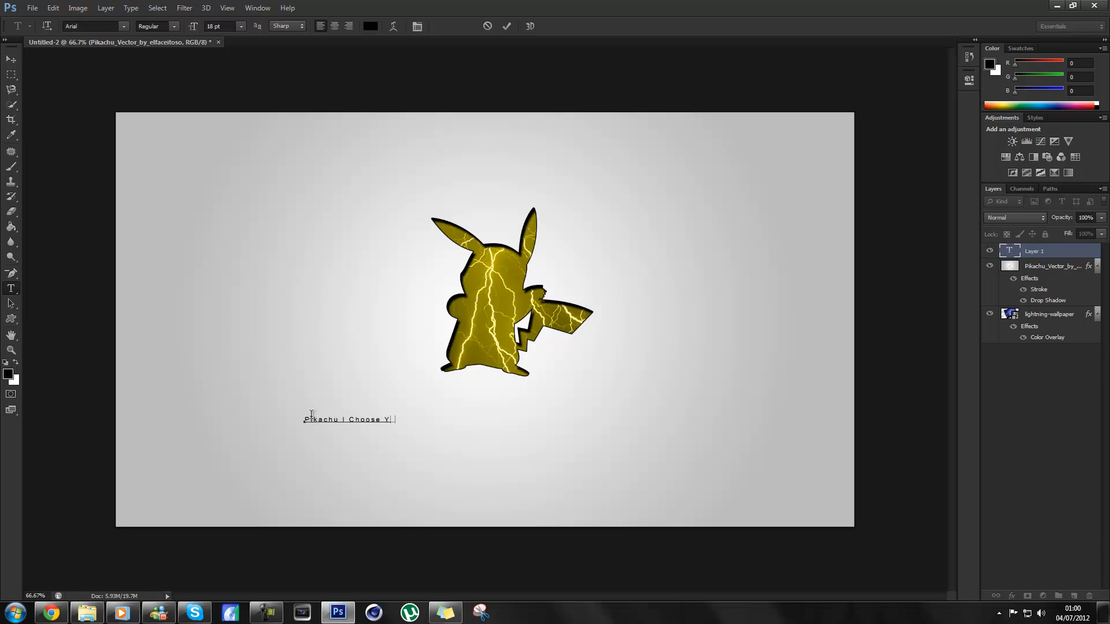
{"action": "key", "text": "ctrl+a"}
- Center the caption beneath the Pikachu silhouette and scale it up to about 36.5 pt
{"action": "left_click", "coordinate": [12, 62]}
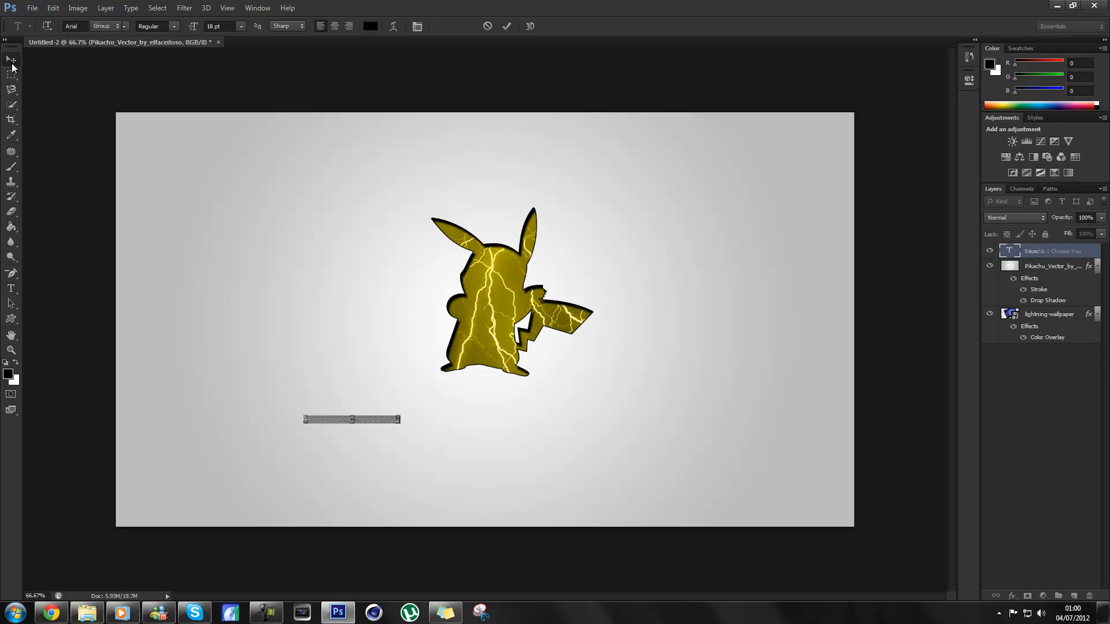
{"action": "left_click_drag", "start_coordinate": [377, 422], "coordinate": [506, 421]}
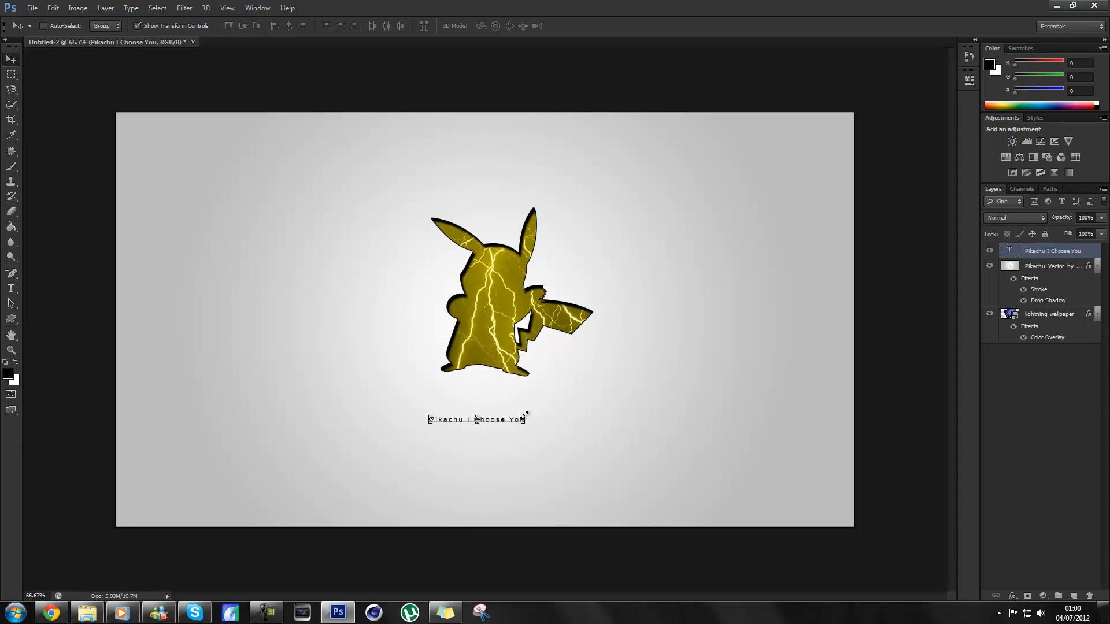
{"action": "key", "text": "ctrl+t"}
{"action": "left_click_drag", "start_coordinate": [566, 400], "coordinate": [527, 332]}
{"action": "left_click", "coordinate": [581, 25]}
- Switch to the Typography workspace and try tighter tracking values on the whole caption, starting with 0
{"action": "left_click", "coordinate": [1070, 26]}
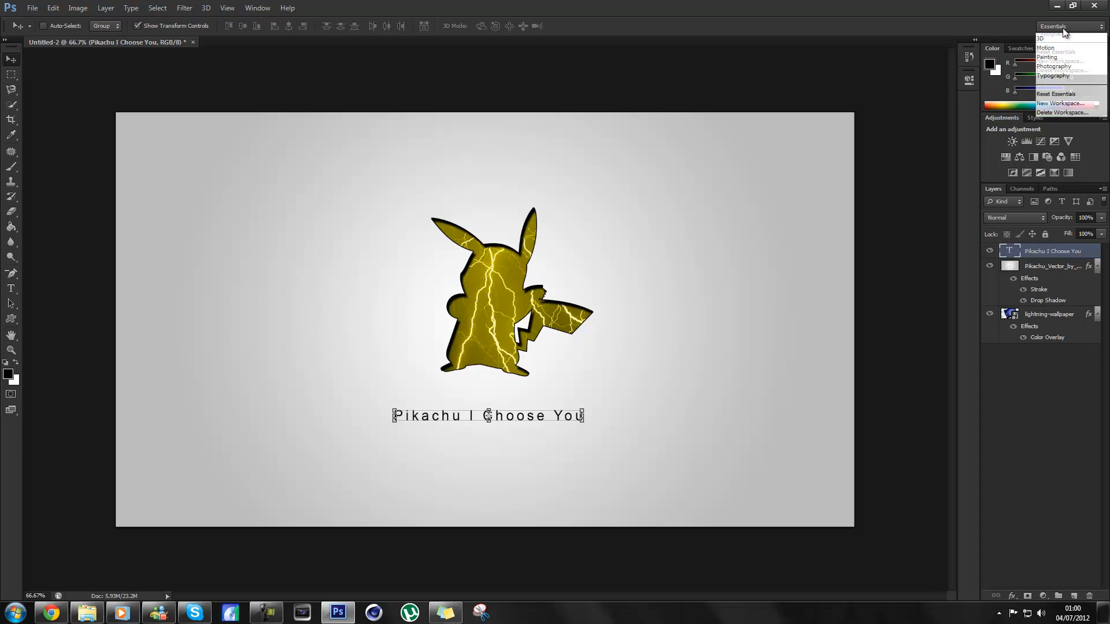
{"action": "left_click", "coordinate": [1057, 102]}
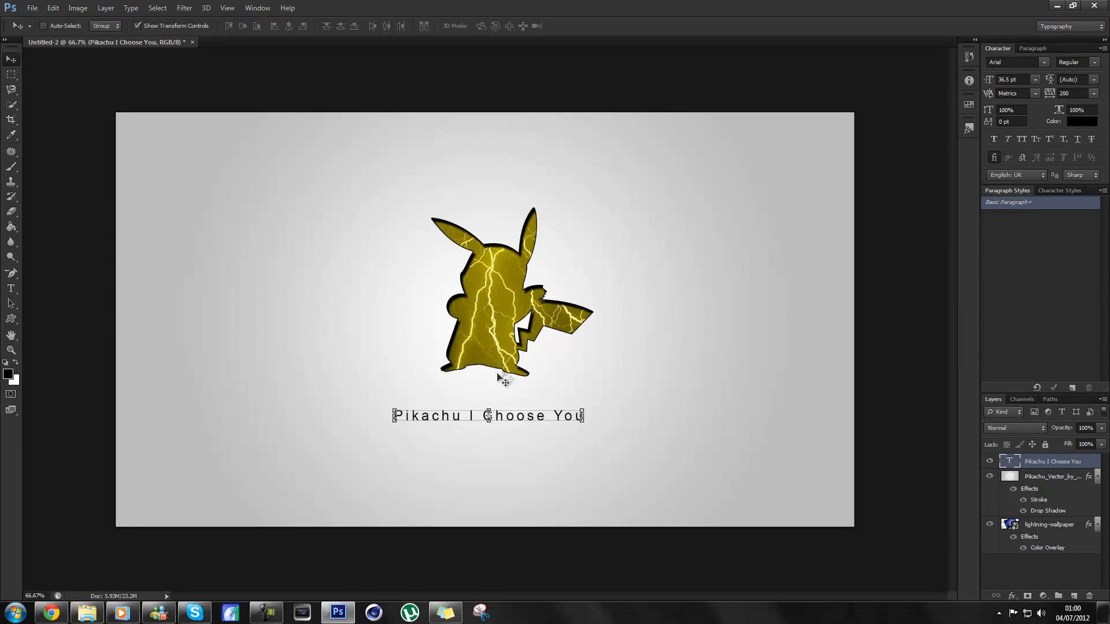
{"action": "left_click", "coordinate": [11, 289]}
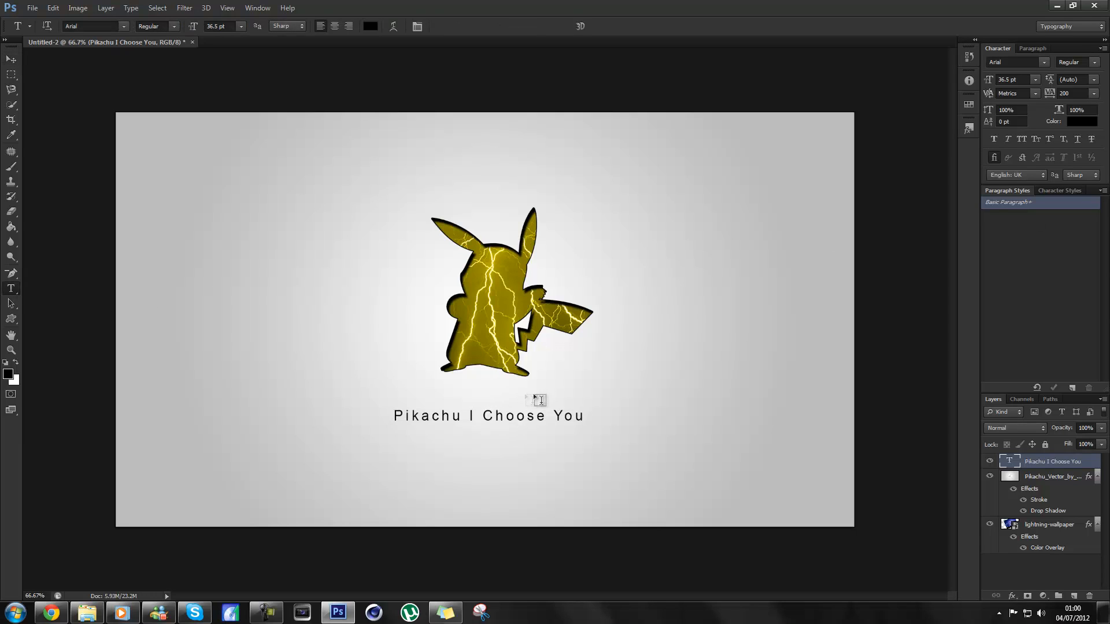
{"action": "left_click_drag", "start_coordinate": [585, 416], "coordinate": [333, 410]}
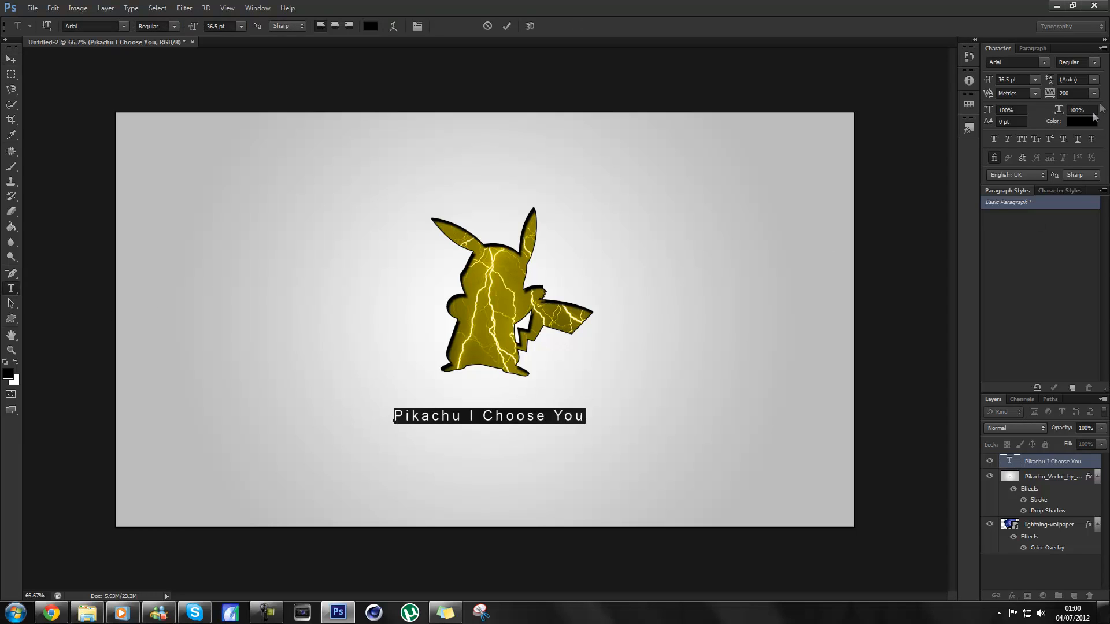
{"action": "left_click", "coordinate": [1094, 93]}
{"action": "left_click", "coordinate": [1079, 186]}
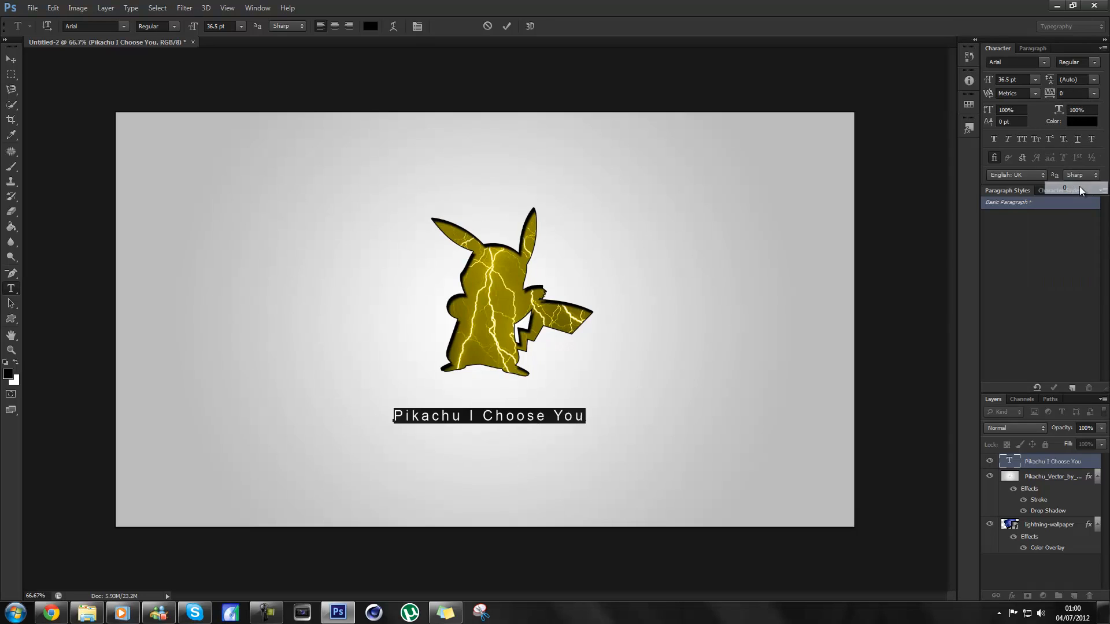
{"action": "left_click", "coordinate": [1093, 93]}
{"action": "left_click", "coordinate": [1078, 106]}
- Set the caption's tracking to 200 and return to the Essentials workspace
{"action": "left_click", "coordinate": [1088, 95]}
{"action": "left_click", "coordinate": [1066, 281]}
{"action": "left_click", "coordinate": [10, 58]}
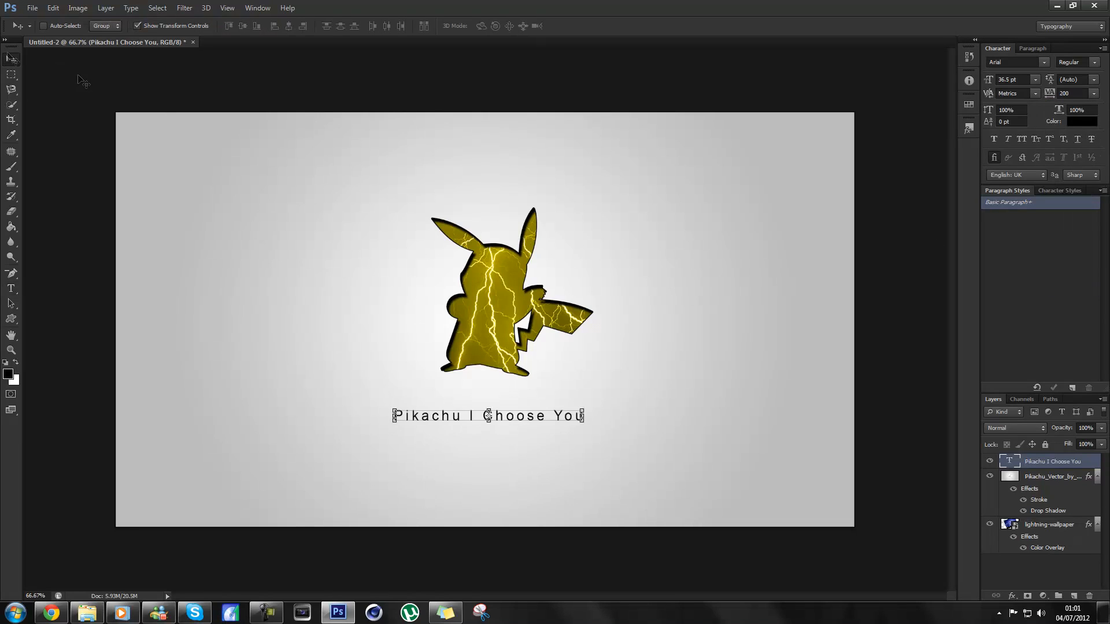
{"action": "left_click", "coordinate": [1075, 26]}
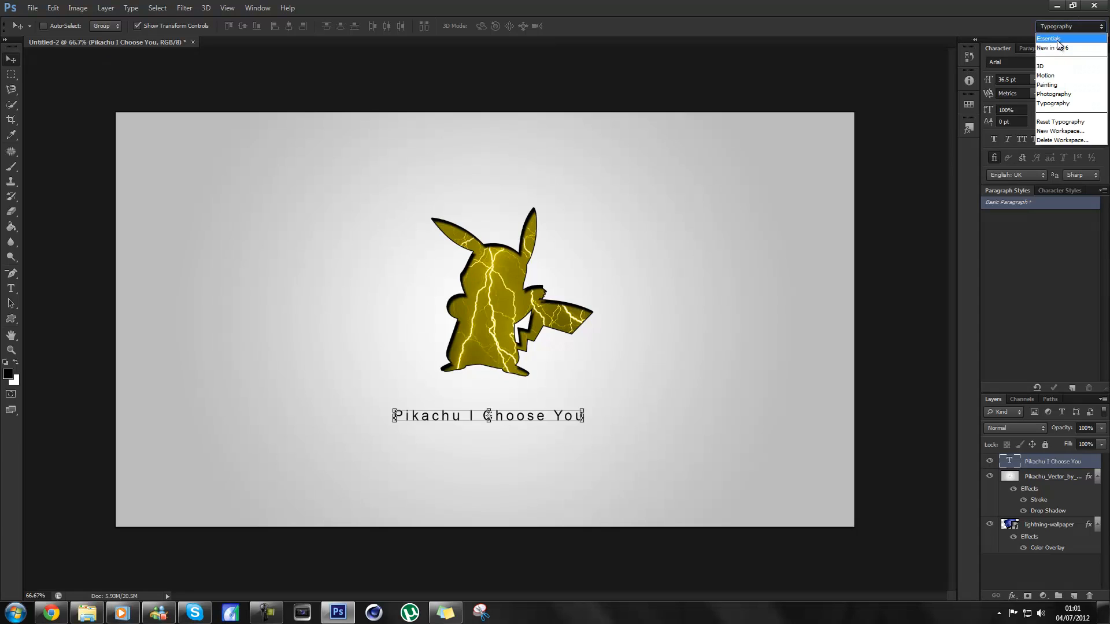
{"action": "left_click", "coordinate": [1056, 39]}
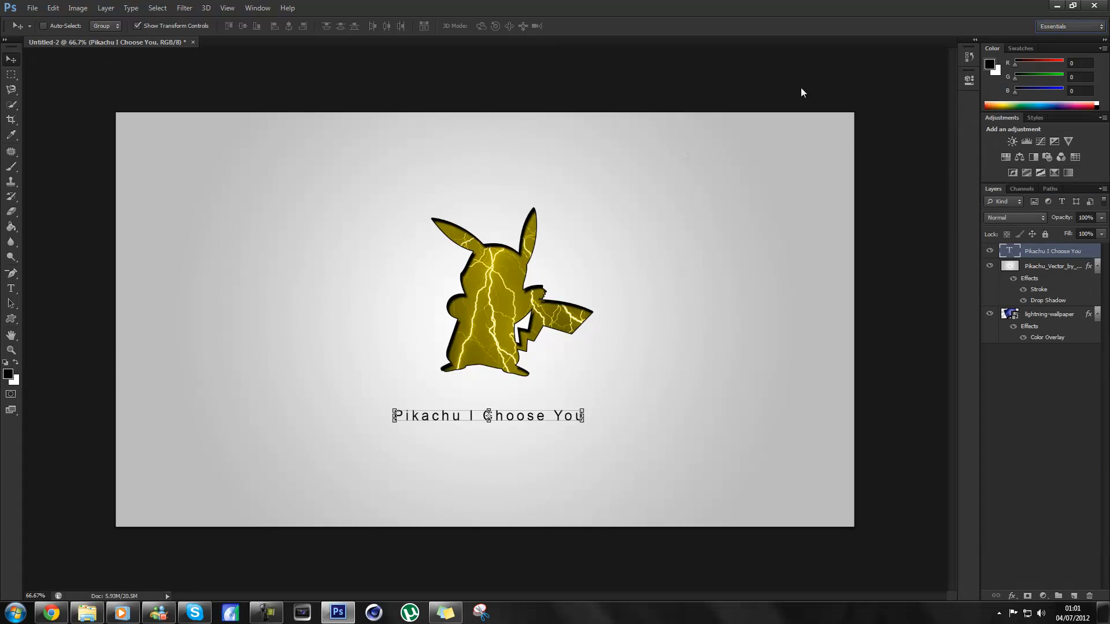
- Add a medium-grey Color Overlay to the Pikachu I Choose You text layer
{"action": "double_click", "coordinate": [1099, 251]}
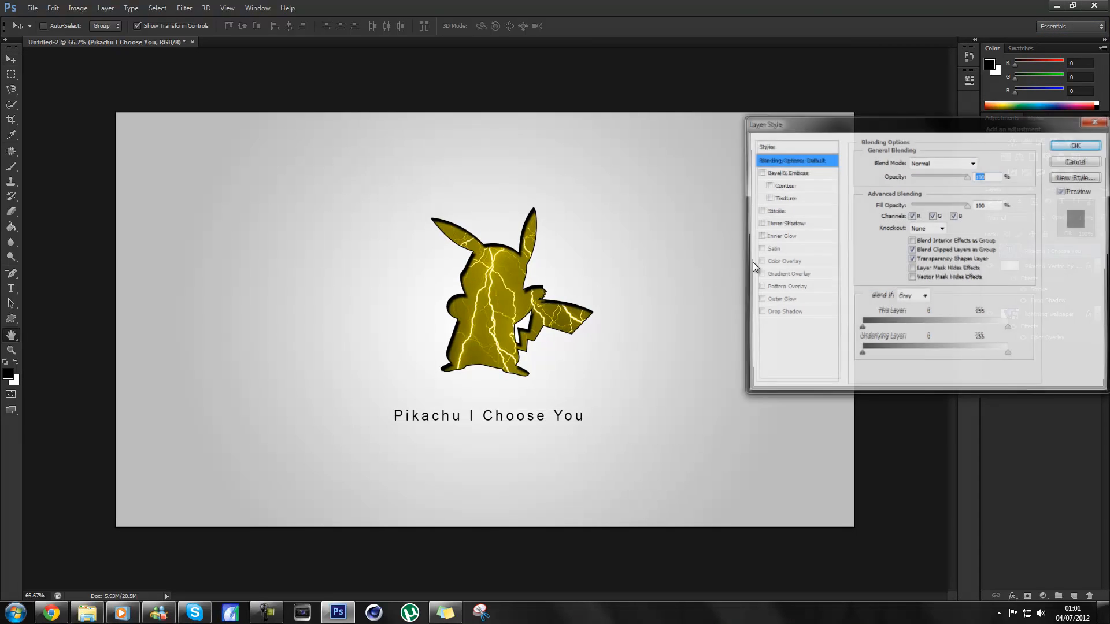
{"action": "left_click", "coordinate": [761, 262]}
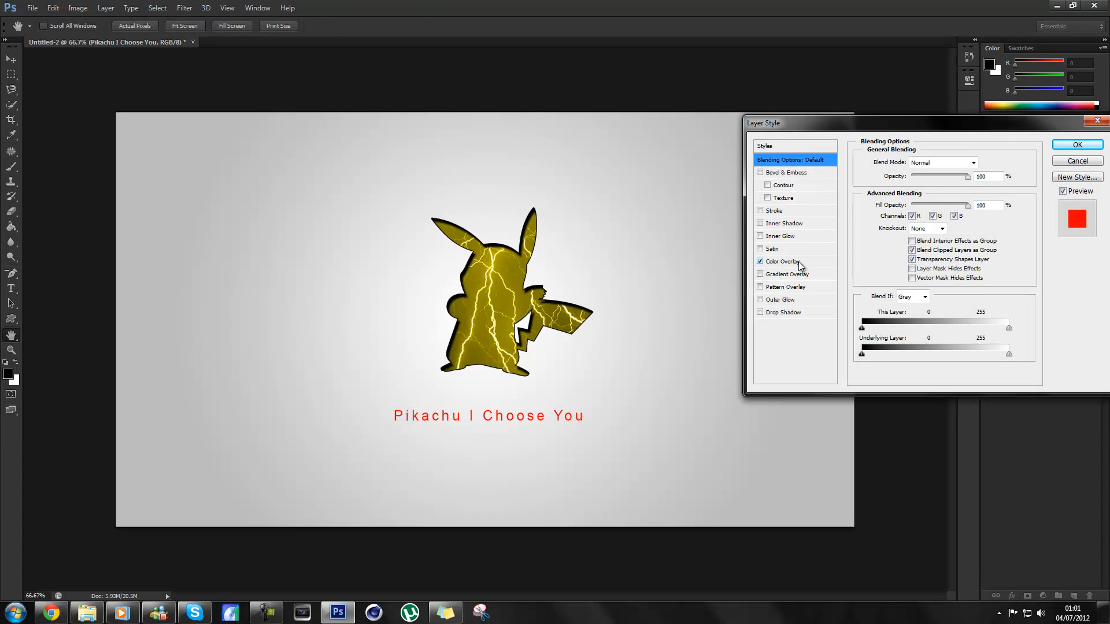
{"action": "left_click", "coordinate": [800, 264]}
{"action": "left_click", "coordinate": [984, 163]}
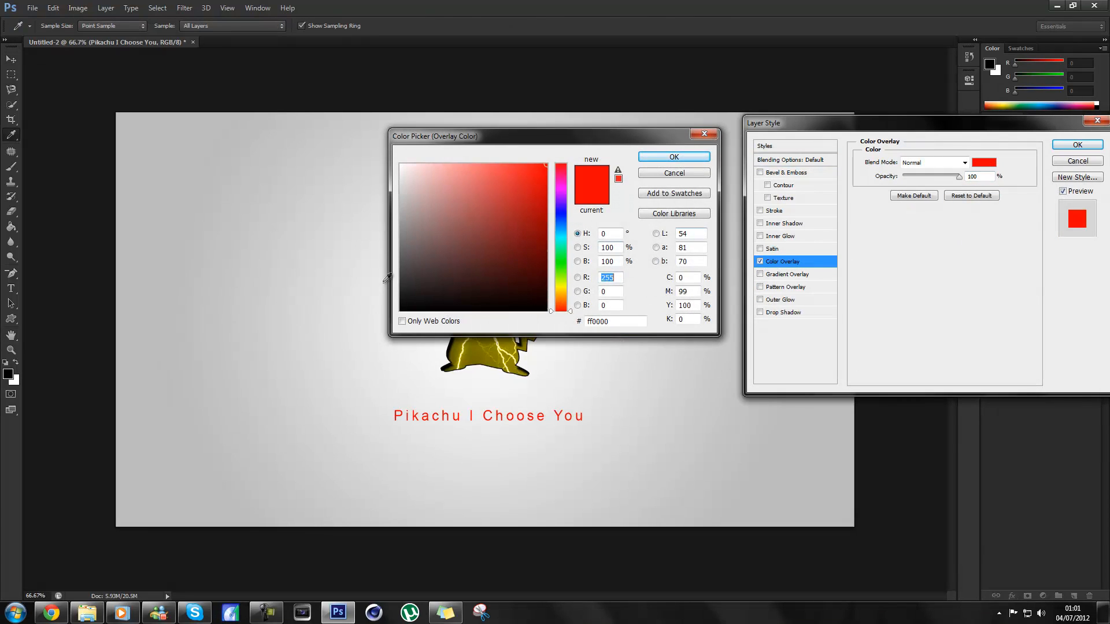
{"action": "left_click", "coordinate": [401, 235]}
{"action": "left_click", "coordinate": [658, 158]}
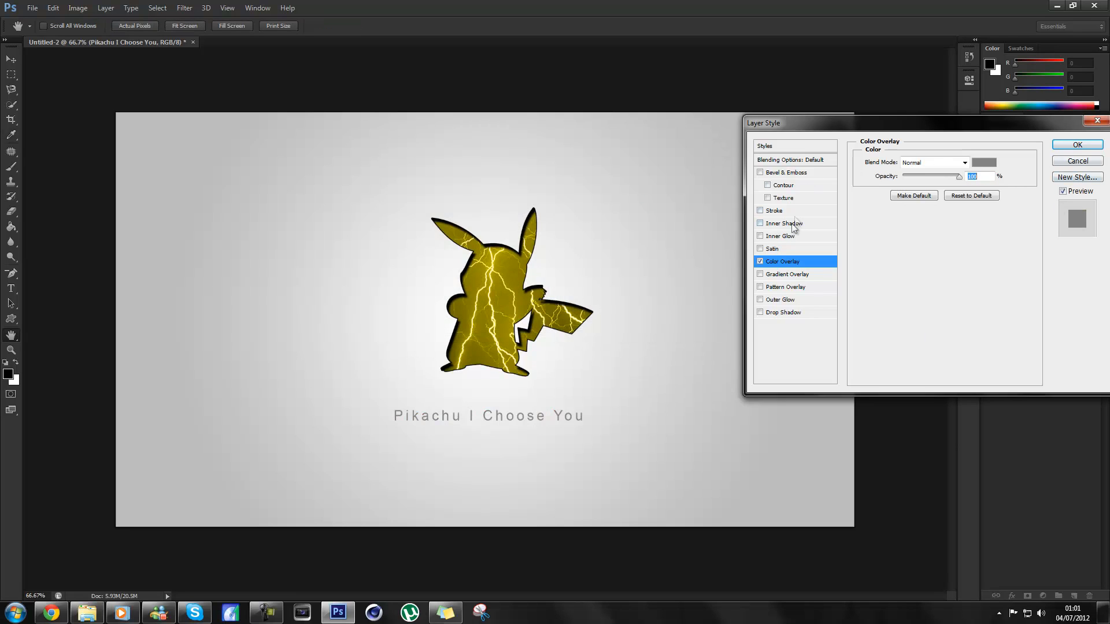
- Try Drop Shadow, Stroke, Inner Glow and Inner Shadow on the caption, turning each effect off again
{"action": "left_click", "coordinate": [760, 313]}
{"action": "left_click", "coordinate": [775, 313]}
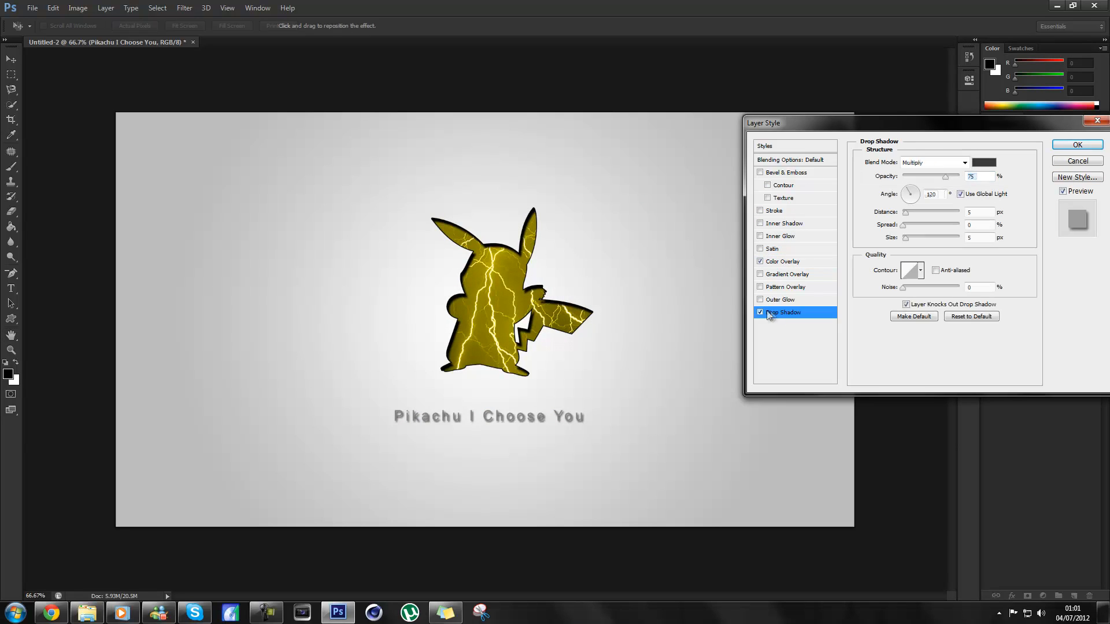
{"action": "left_click", "coordinate": [760, 312]}
{"action": "left_click", "coordinate": [760, 211]}
{"action": "left_click", "coordinate": [760, 211]}
{"action": "left_click", "coordinate": [760, 236]}
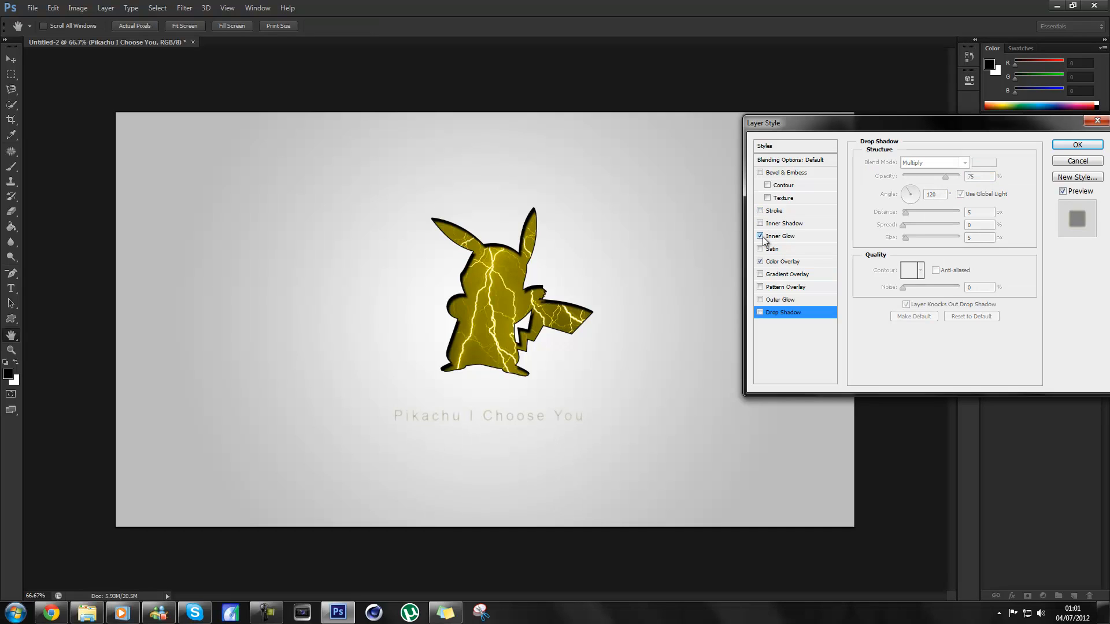
{"action": "left_click", "coordinate": [760, 236]}
{"action": "left_click", "coordinate": [760, 224]}
{"action": "left_click", "coordinate": [760, 223]}
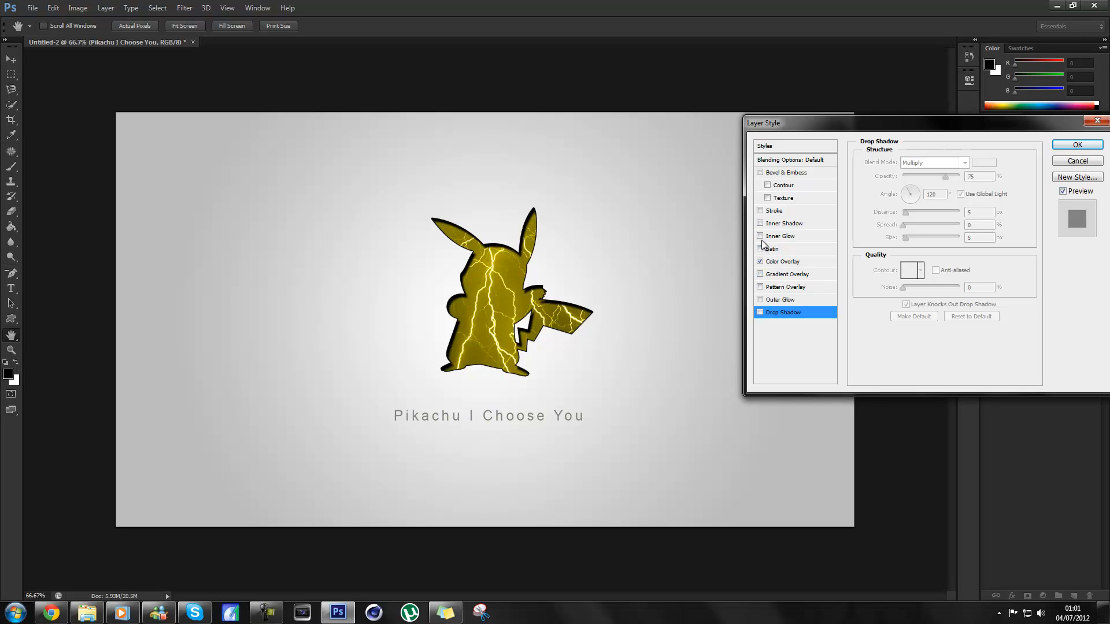
- Try the Satin and Outer Glow effects on the caption
{"action": "left_click", "coordinate": [760, 249]}
{"action": "left_click", "coordinate": [760, 249]}
{"action": "left_click", "coordinate": [759, 299]}
{"action": "left_click", "coordinate": [760, 261]}
- Add a Stroke effect to the caption text layer and set its color to white
{"action": "left_click", "coordinate": [760, 211]}
{"action": "left_click", "coordinate": [775, 210]}
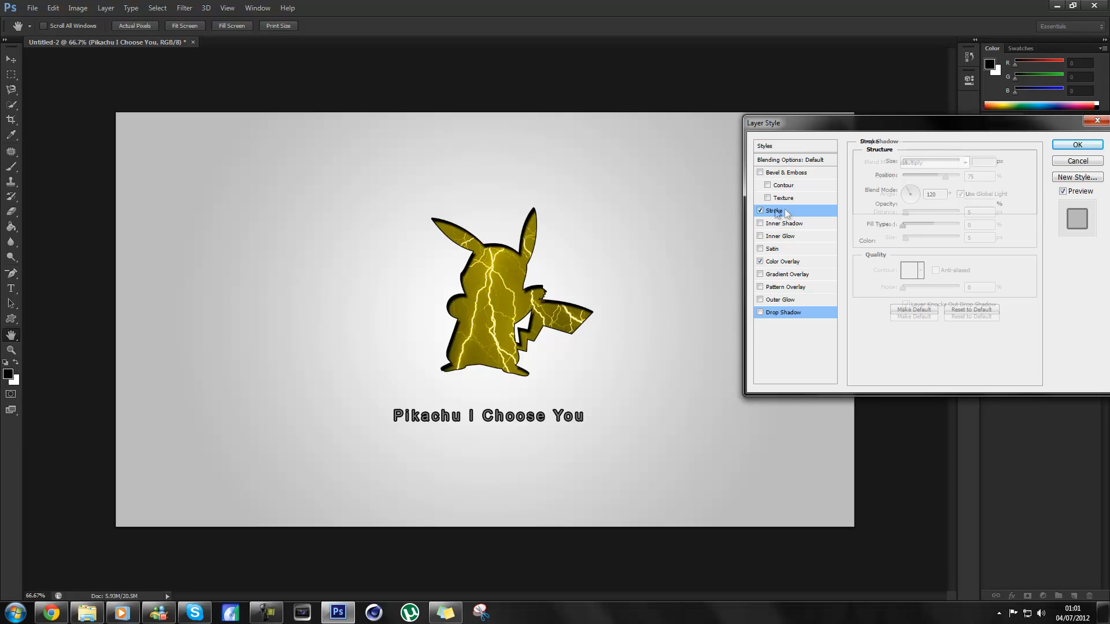
{"action": "left_click", "coordinate": [892, 244]}
{"action": "left_click", "coordinate": [400, 165]}
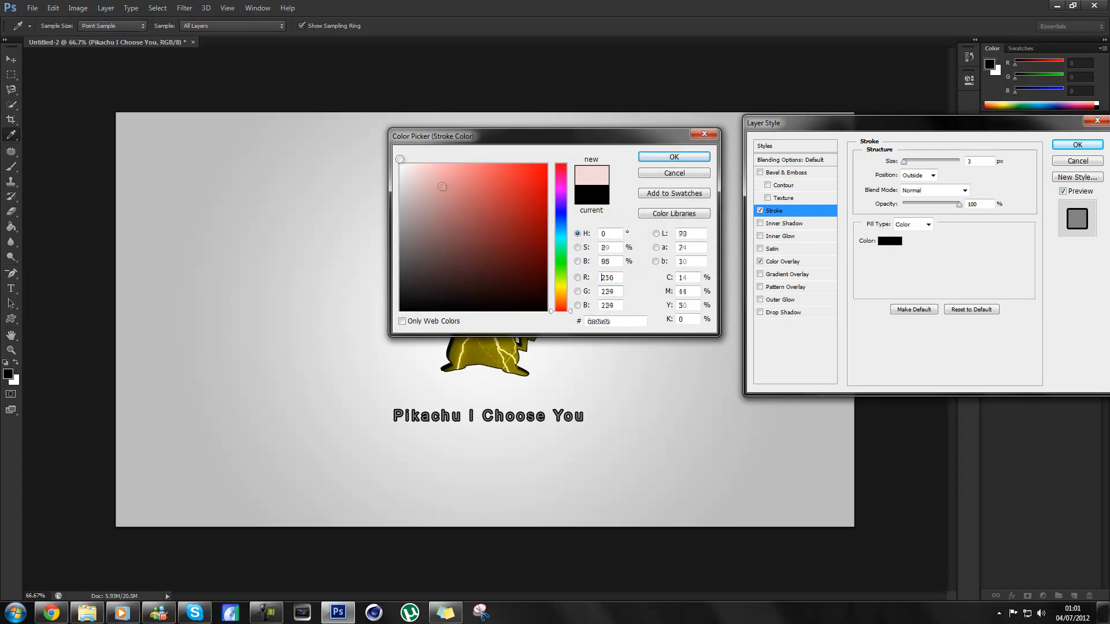
{"action": "left_click", "coordinate": [690, 162]}
- Set the caption's stroke size to 1 px, compare the text with and without the stroke, and apply the layer style
{"action": "double_click", "coordinate": [976, 163]}
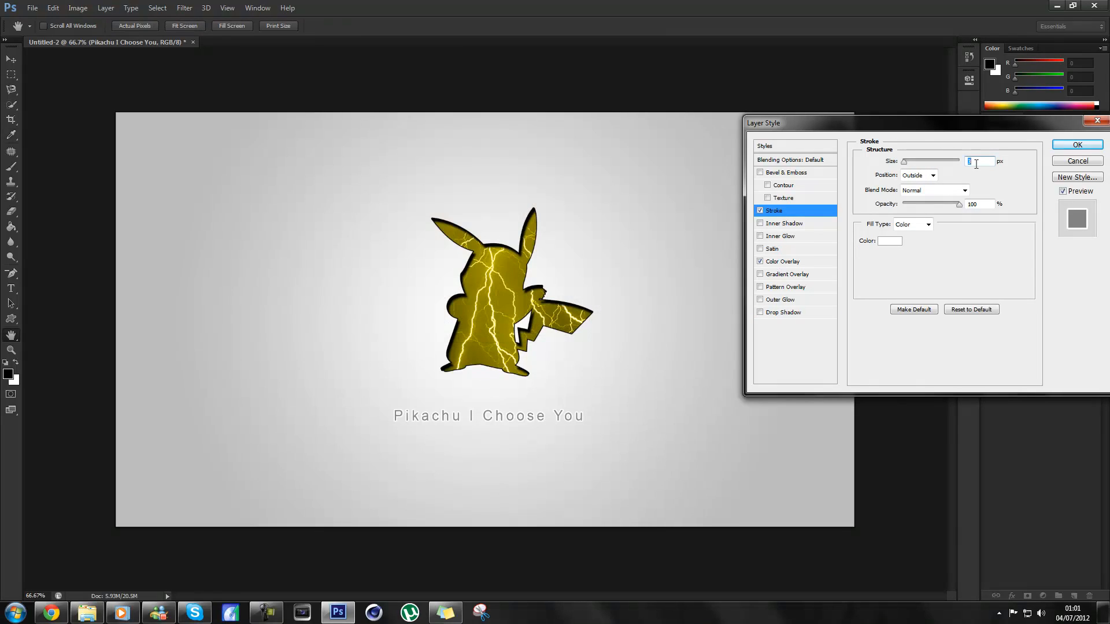
{"action": "type", "text": "1"}
{"action": "left_click", "coordinate": [761, 211]}
{"action": "left_click", "coordinate": [761, 211]}
{"action": "left_click", "coordinate": [760, 212]}
{"action": "left_click", "coordinate": [761, 213]}
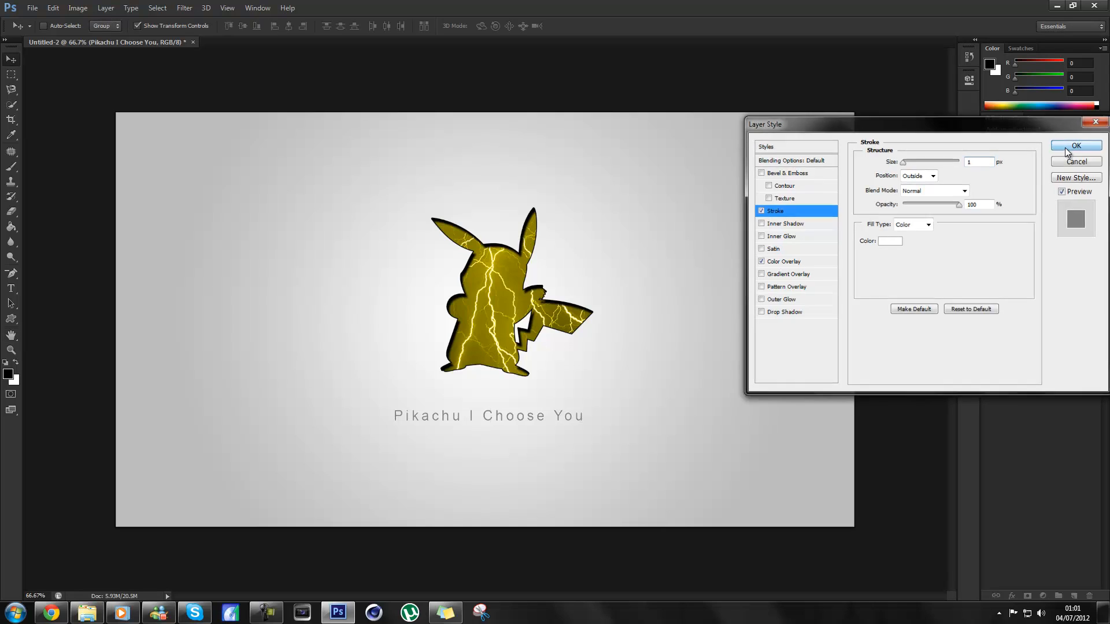
{"action": "left_click", "coordinate": [1067, 149]}
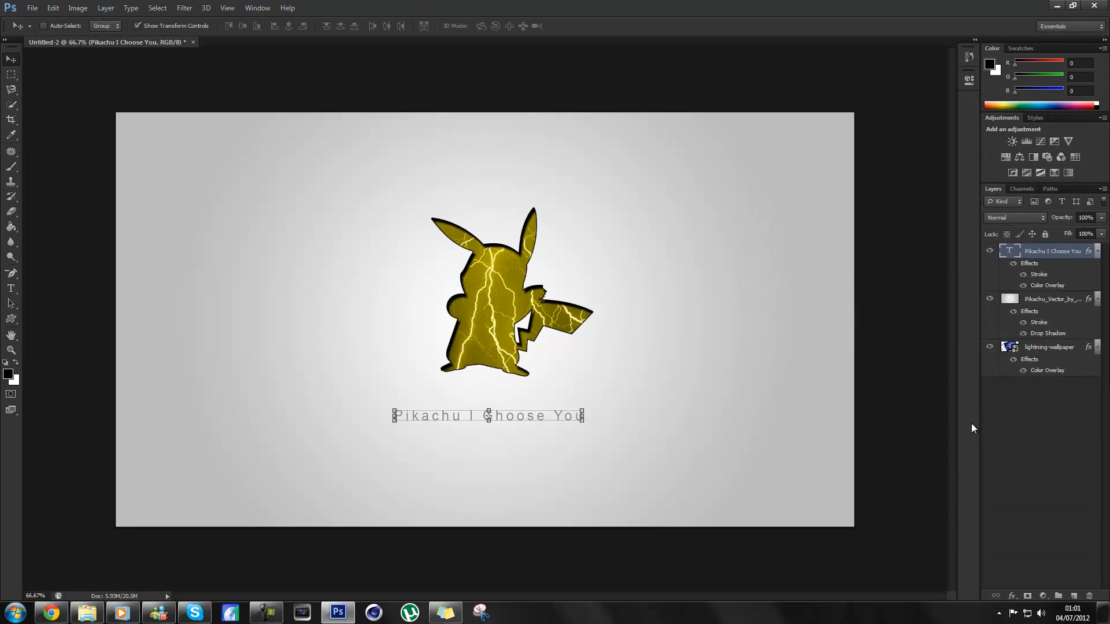
{"action": "scroll", "coordinate": [531, 488], "scroll_direction": "up", "scroll_amount": 1}
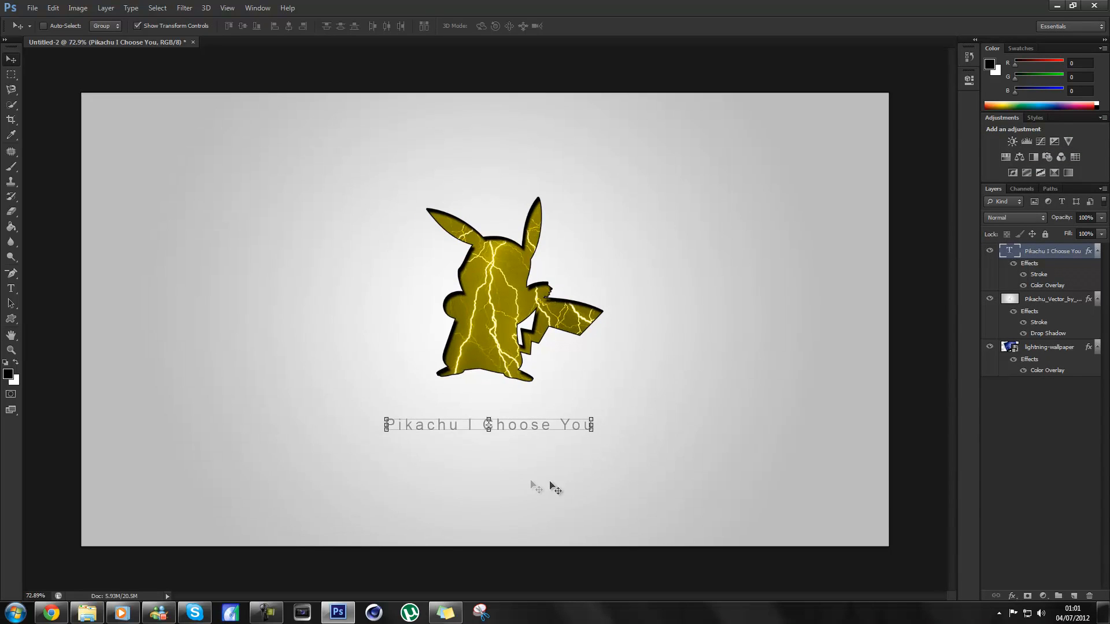
{"action": "scroll", "coordinate": [672, 464], "scroll_direction": "up", "scroll_amount": 5}
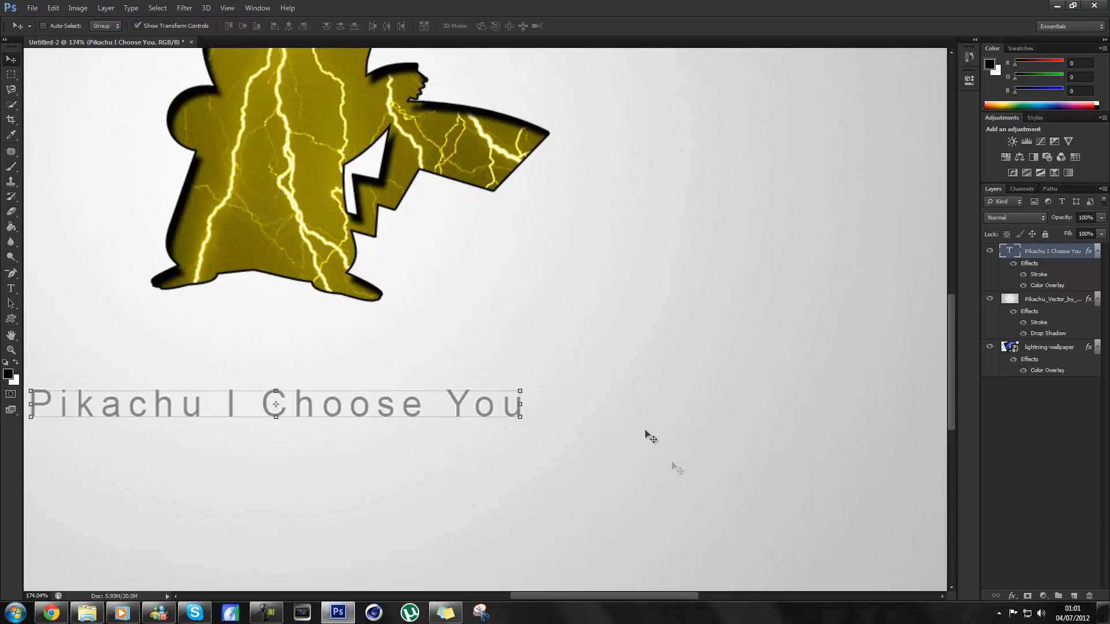
{"action": "scroll", "coordinate": [365, 376], "scroll_direction": "down", "scroll_amount": 6}
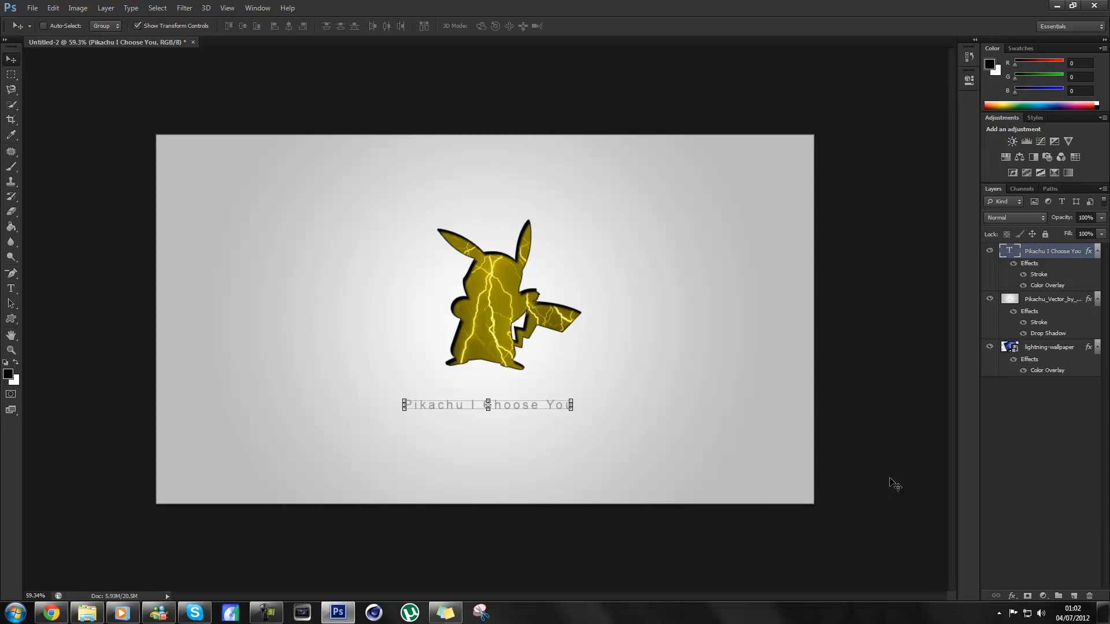
{"action": "left_click", "coordinate": [266, 612]}
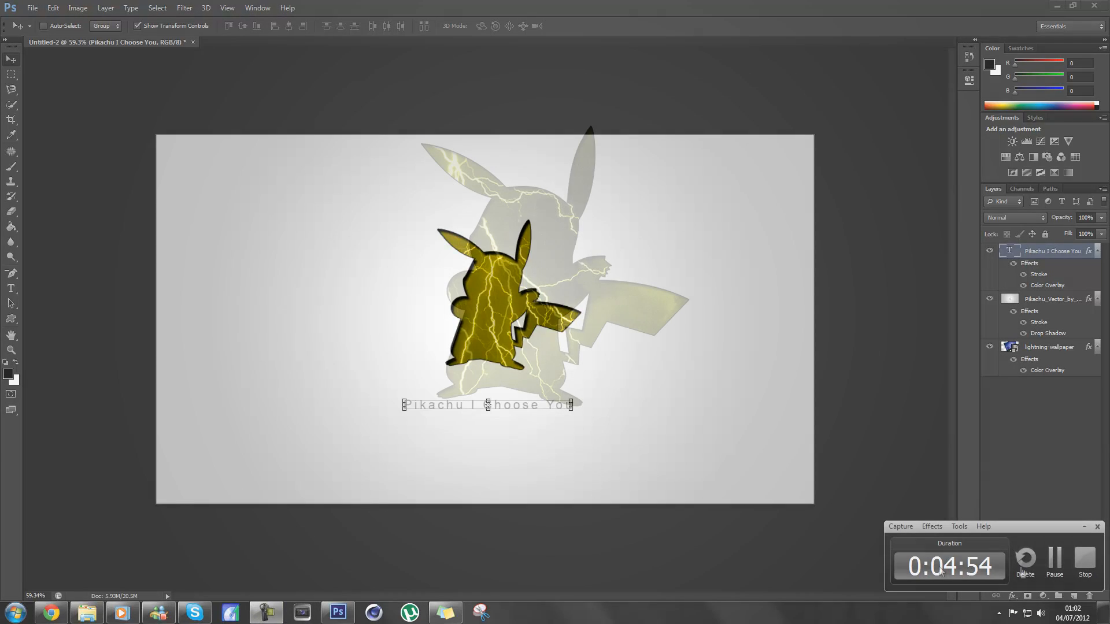